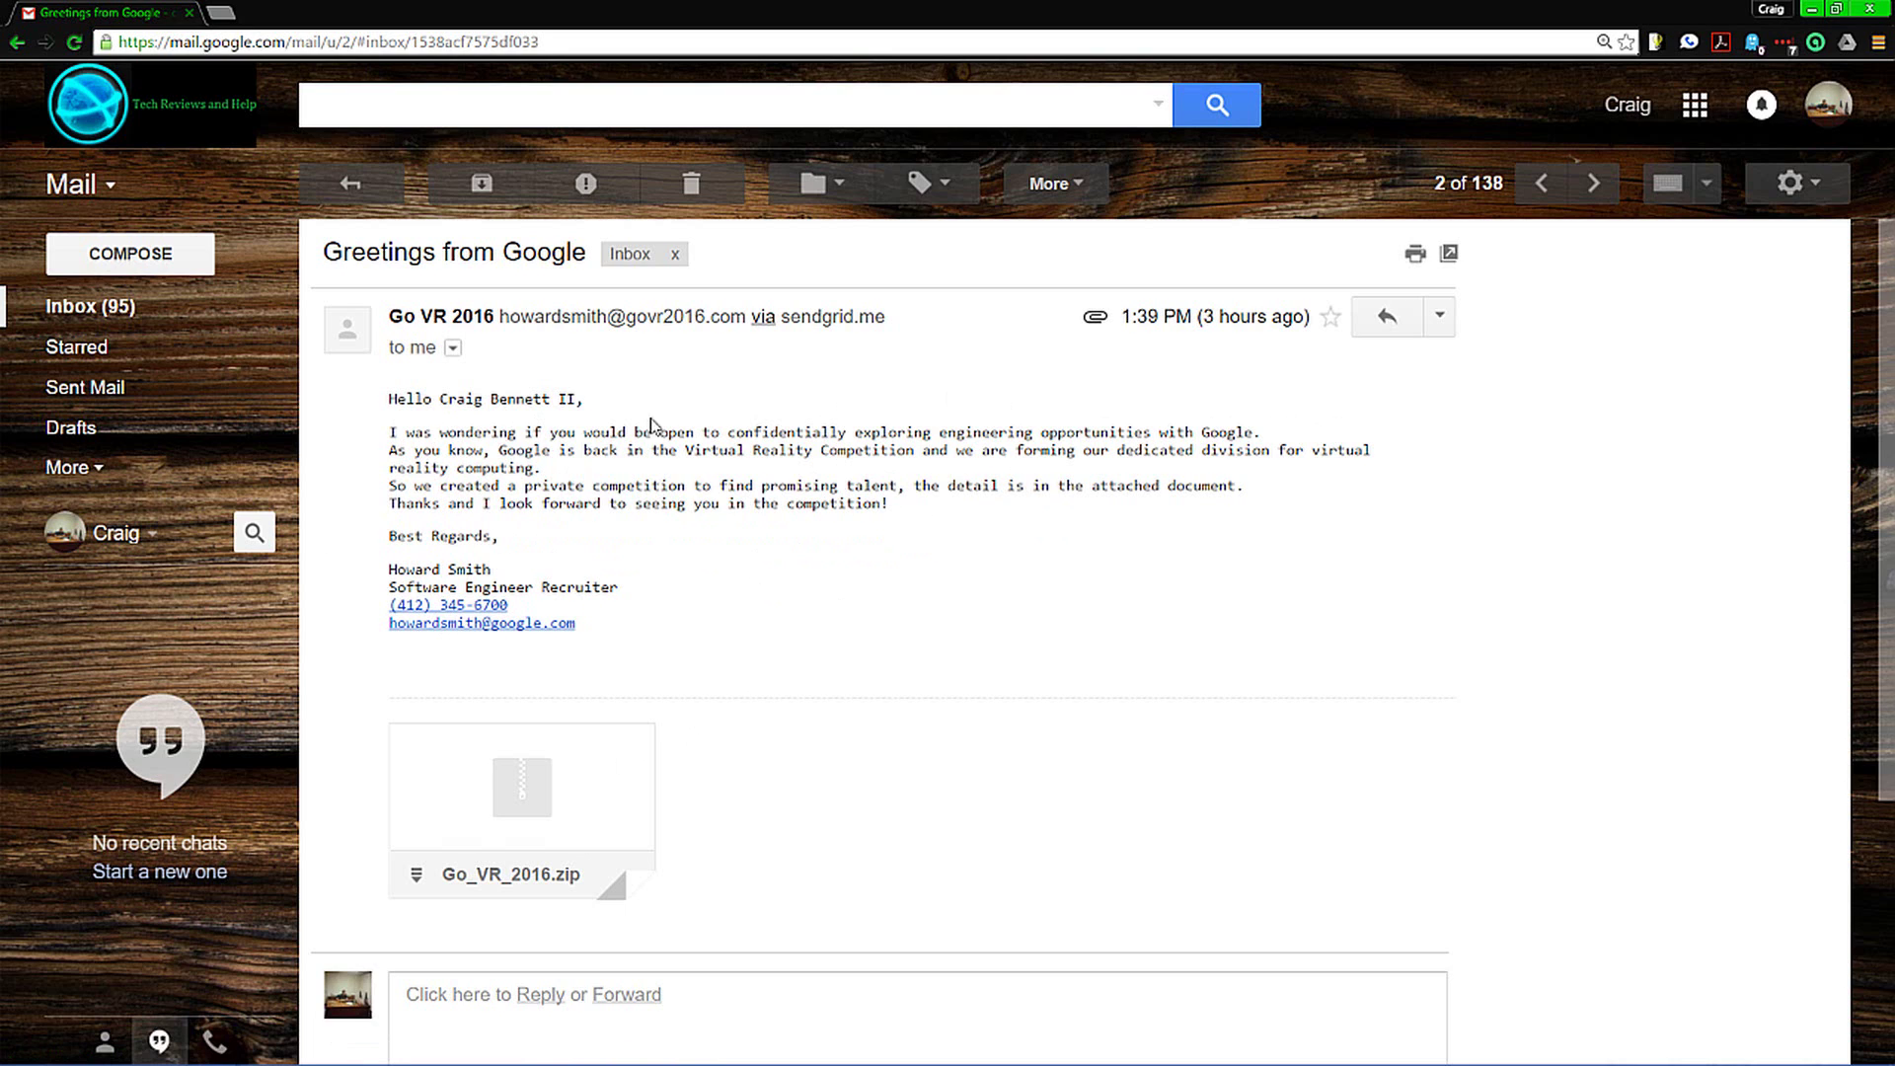
# Highlight the signature's name, job title, contact lines and google.com address for inspection.
pyautogui.moveTo(579, 829)
pyautogui.moveTo(622, 637); pyautogui.dragTo(558, 590)
pyautogui.click(866, 604)
pyautogui.click(644, 584)
pyautogui.moveTo(382, 562); pyautogui.dragTo(644, 589)
pyautogui.click(643, 588)
pyautogui.moveTo(380, 593)
pyautogui.mouseDown()
pyautogui.moveTo(513, 610)
pyautogui.moveTo(642, 588)
pyautogui.mouseUp()
pyautogui.click(642, 589)
pyautogui.moveTo(605, 632); pyautogui.dragTo(347, 633)
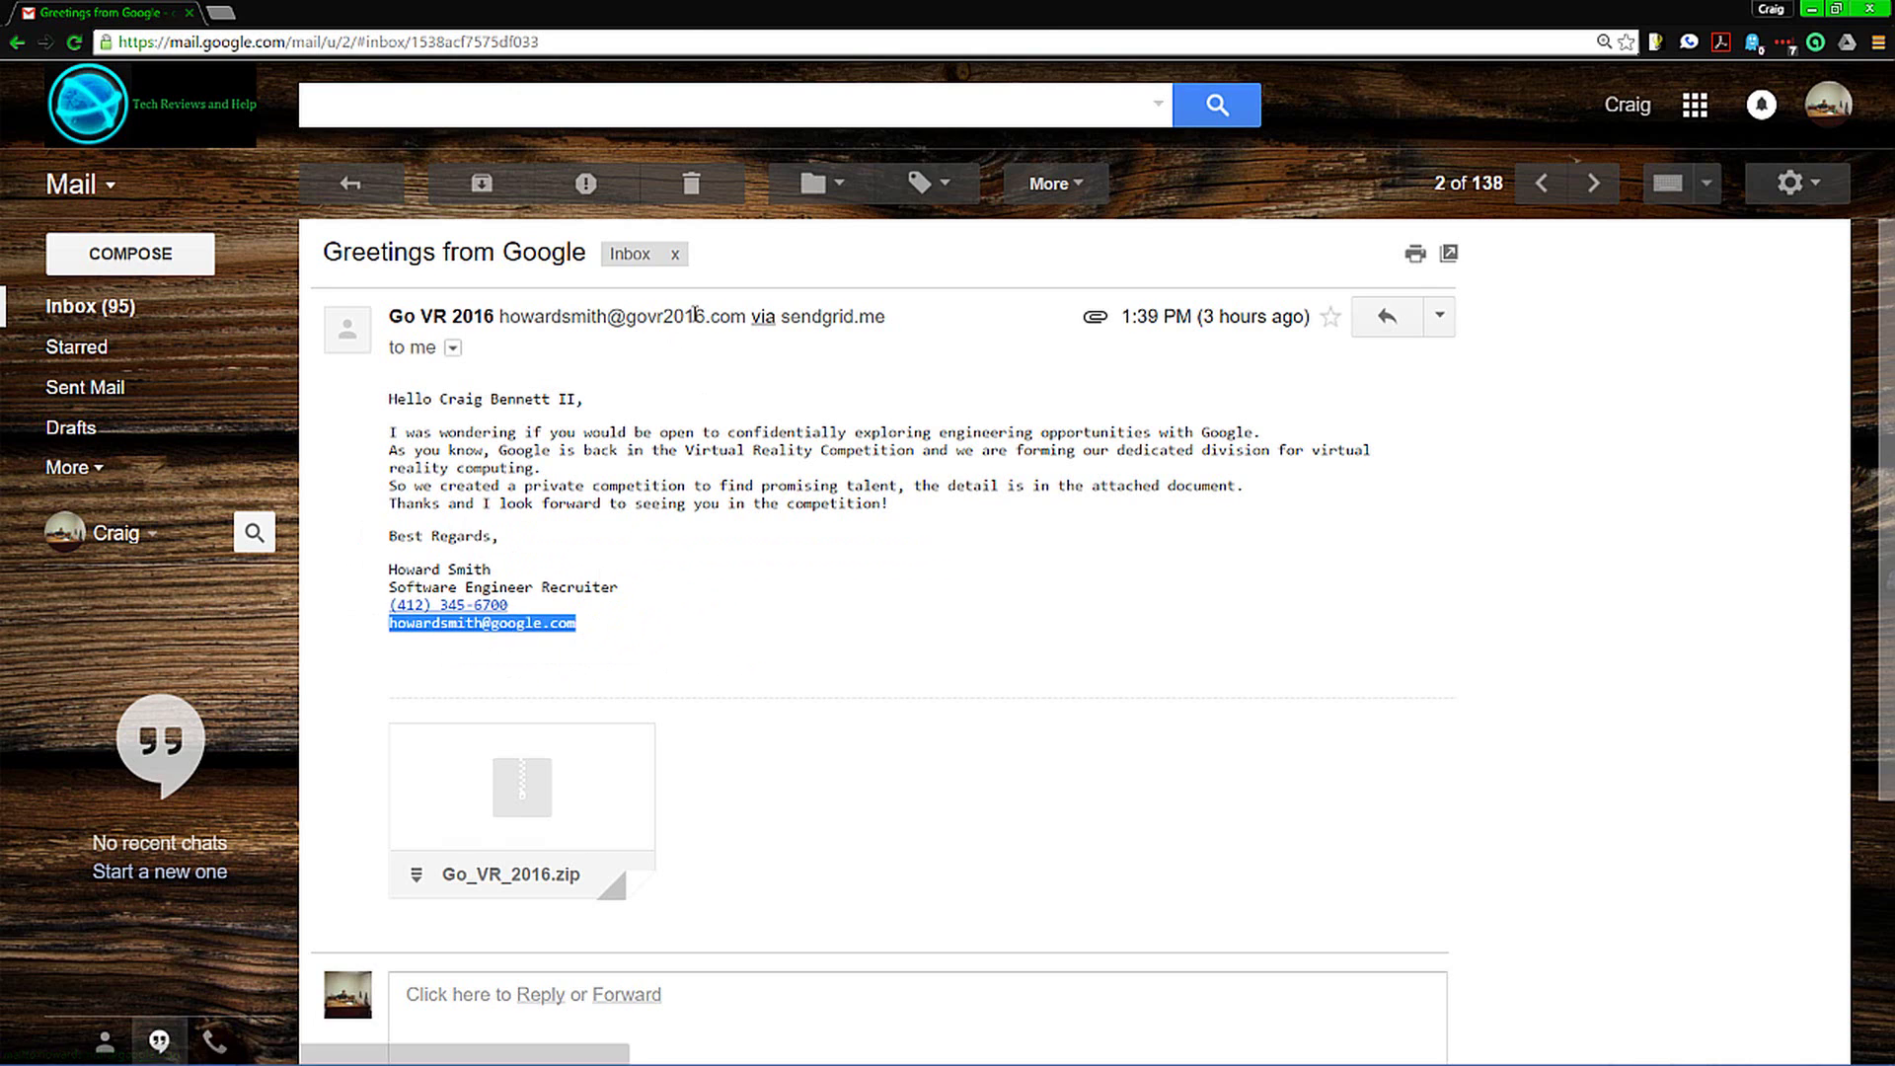
# Highlight the sender's e-mail address, its lookalike domain and the relay service domain.
pyautogui.click(738, 346)
pyautogui.moveTo(745, 317); pyautogui.dragTo(498, 317)
pyautogui.click(630, 457)
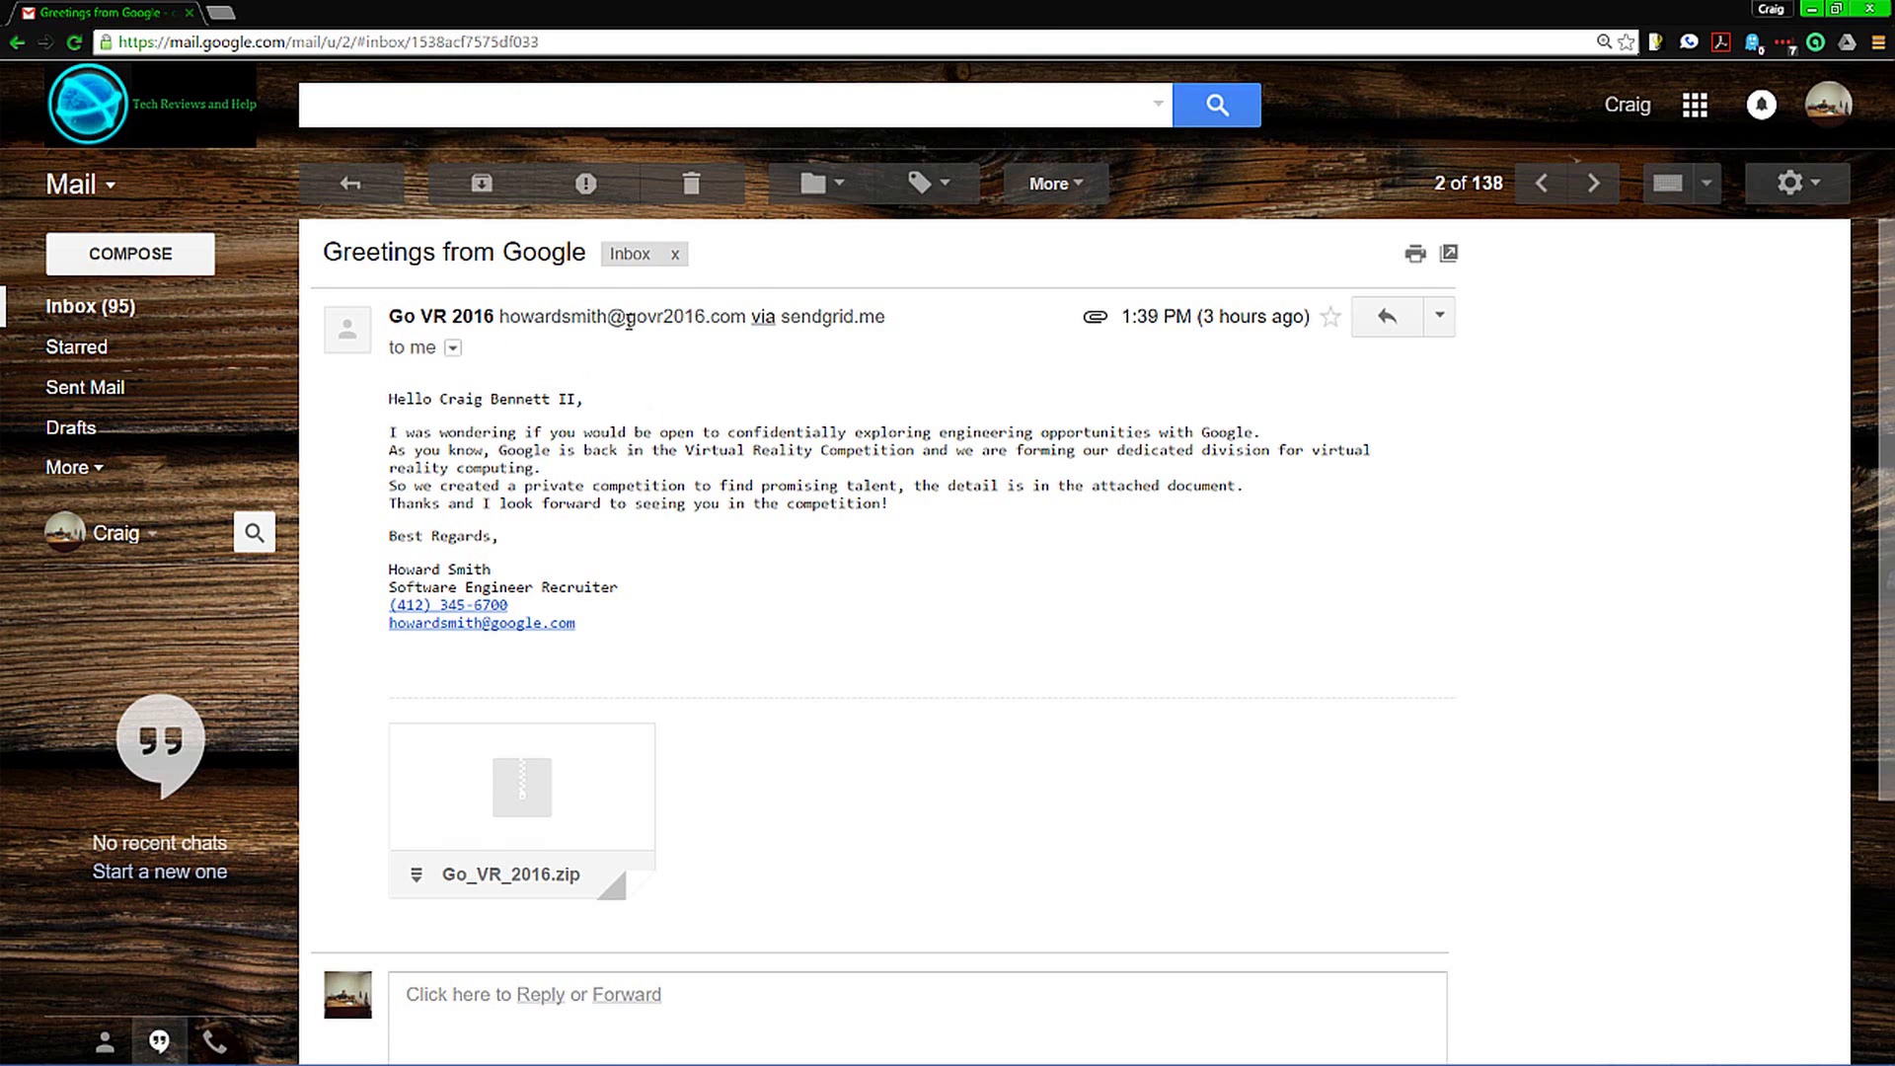
pyautogui.moveTo(627, 318); pyautogui.dragTo(753, 318)
pyautogui.click(736, 462)
pyautogui.moveTo(819, 318); pyautogui.dragTo(898, 321)
pyautogui.click(786, 509)
# Inspect the full sender details, highlighting the mailed-by and signed-by domains.
pyautogui.click(452, 347)
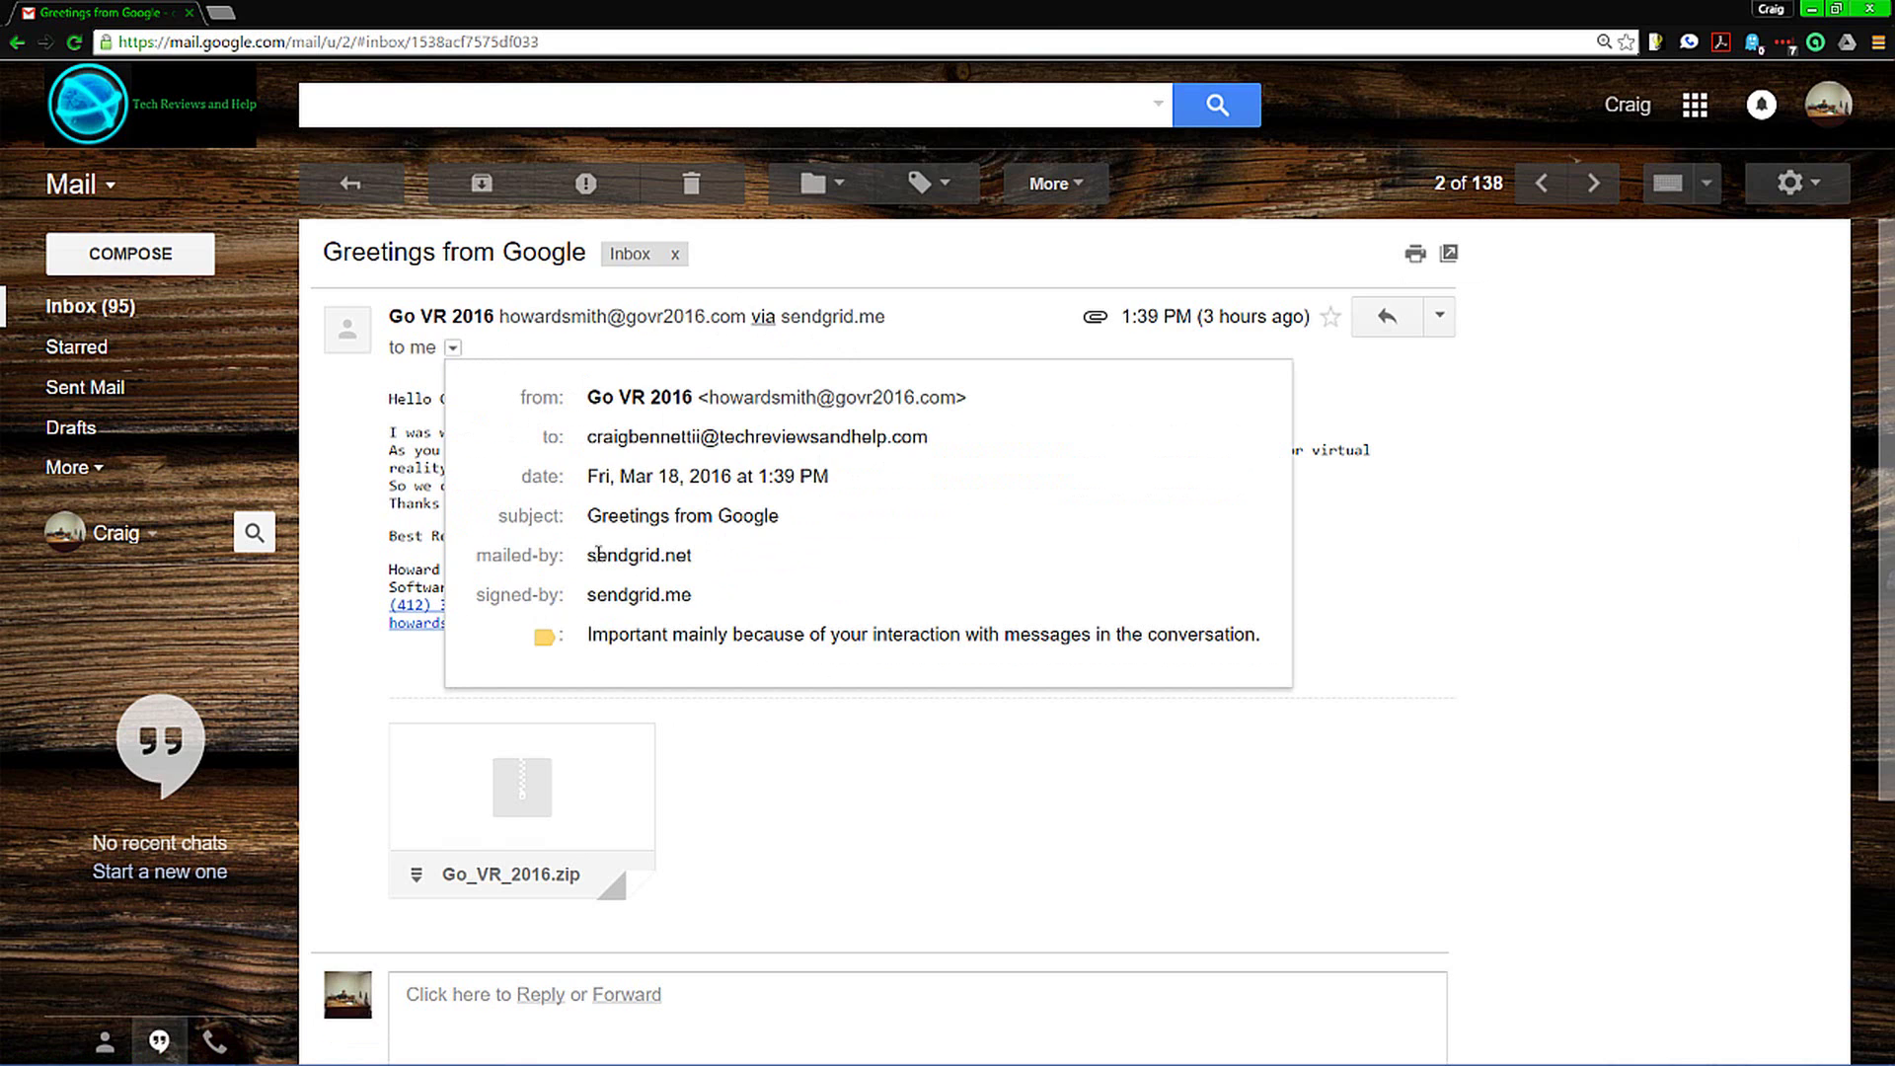
pyautogui.moveTo(591, 555); pyautogui.dragTo(696, 596)
pyautogui.click(373, 462)
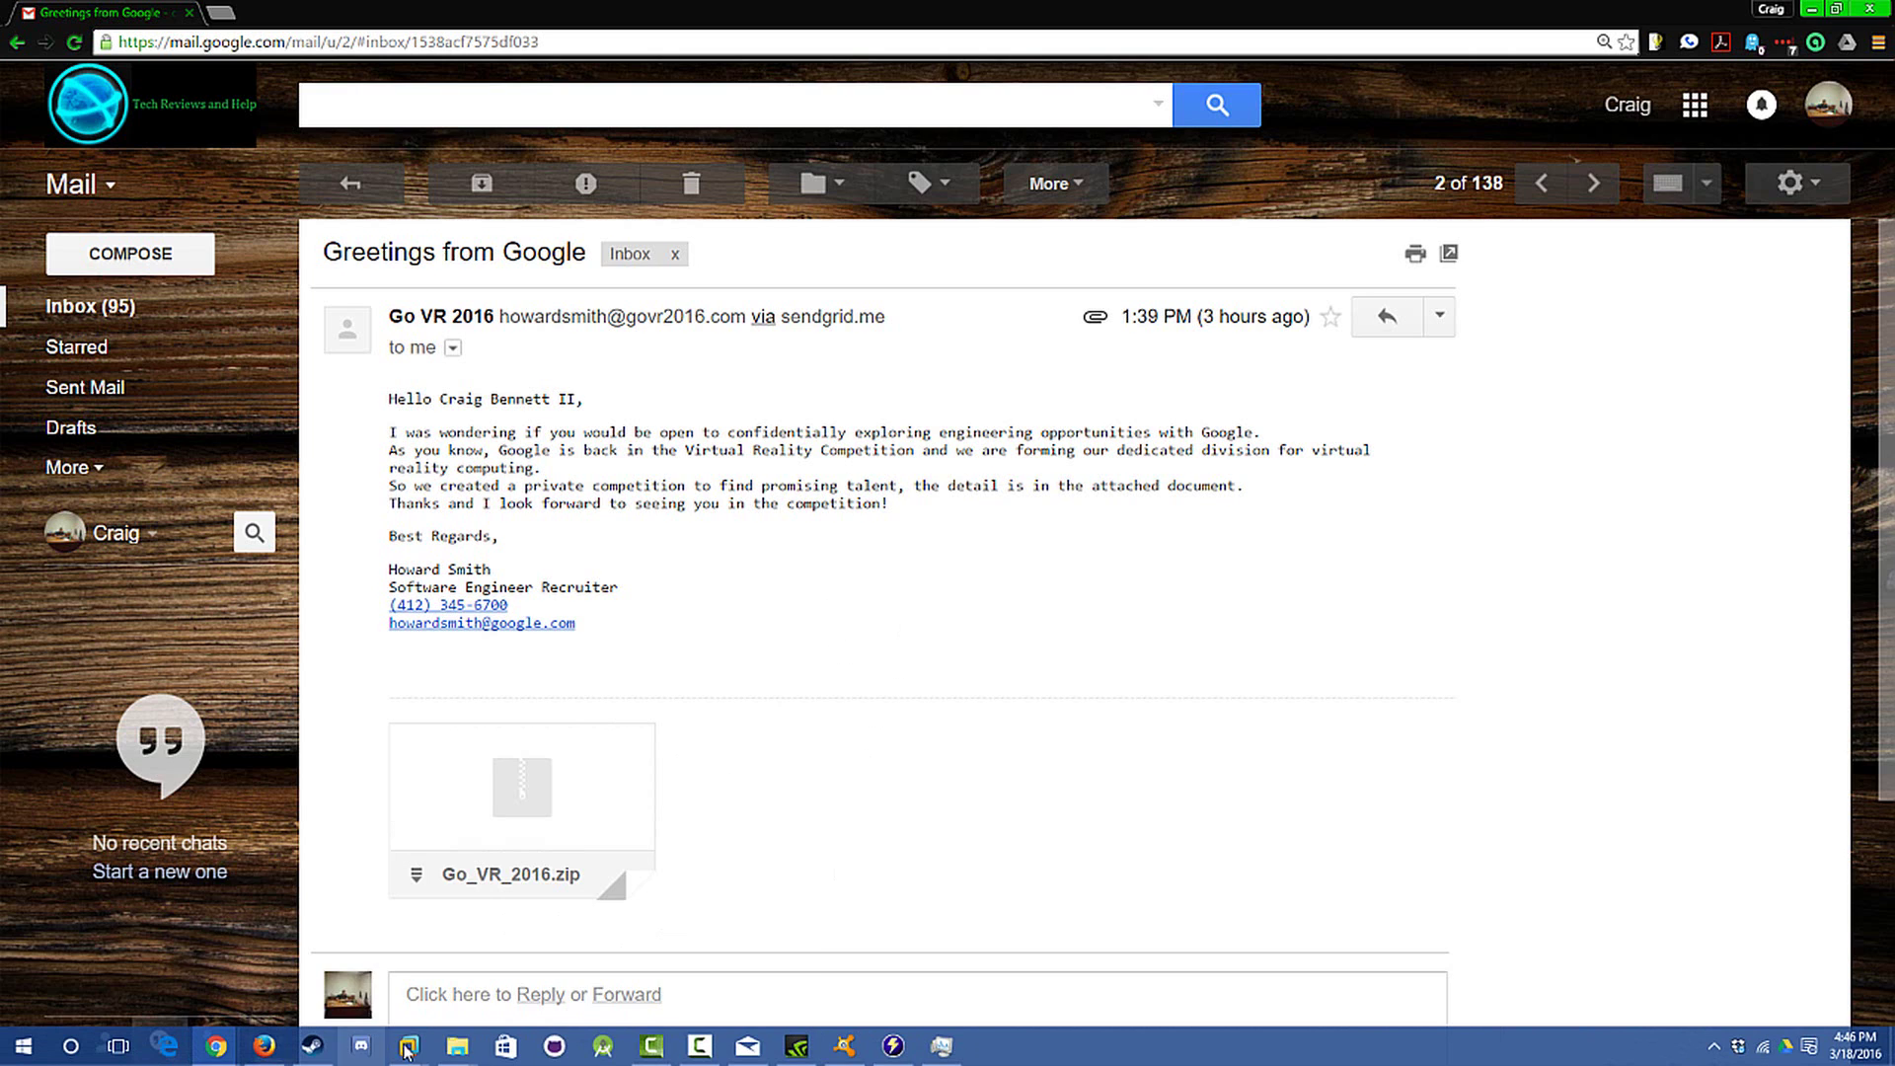
# Switch to the Windows 7 VM and open the google-recuit Word document on its desktop.
pyautogui.moveTo(404, 1052)
pyautogui.click(770, 924)
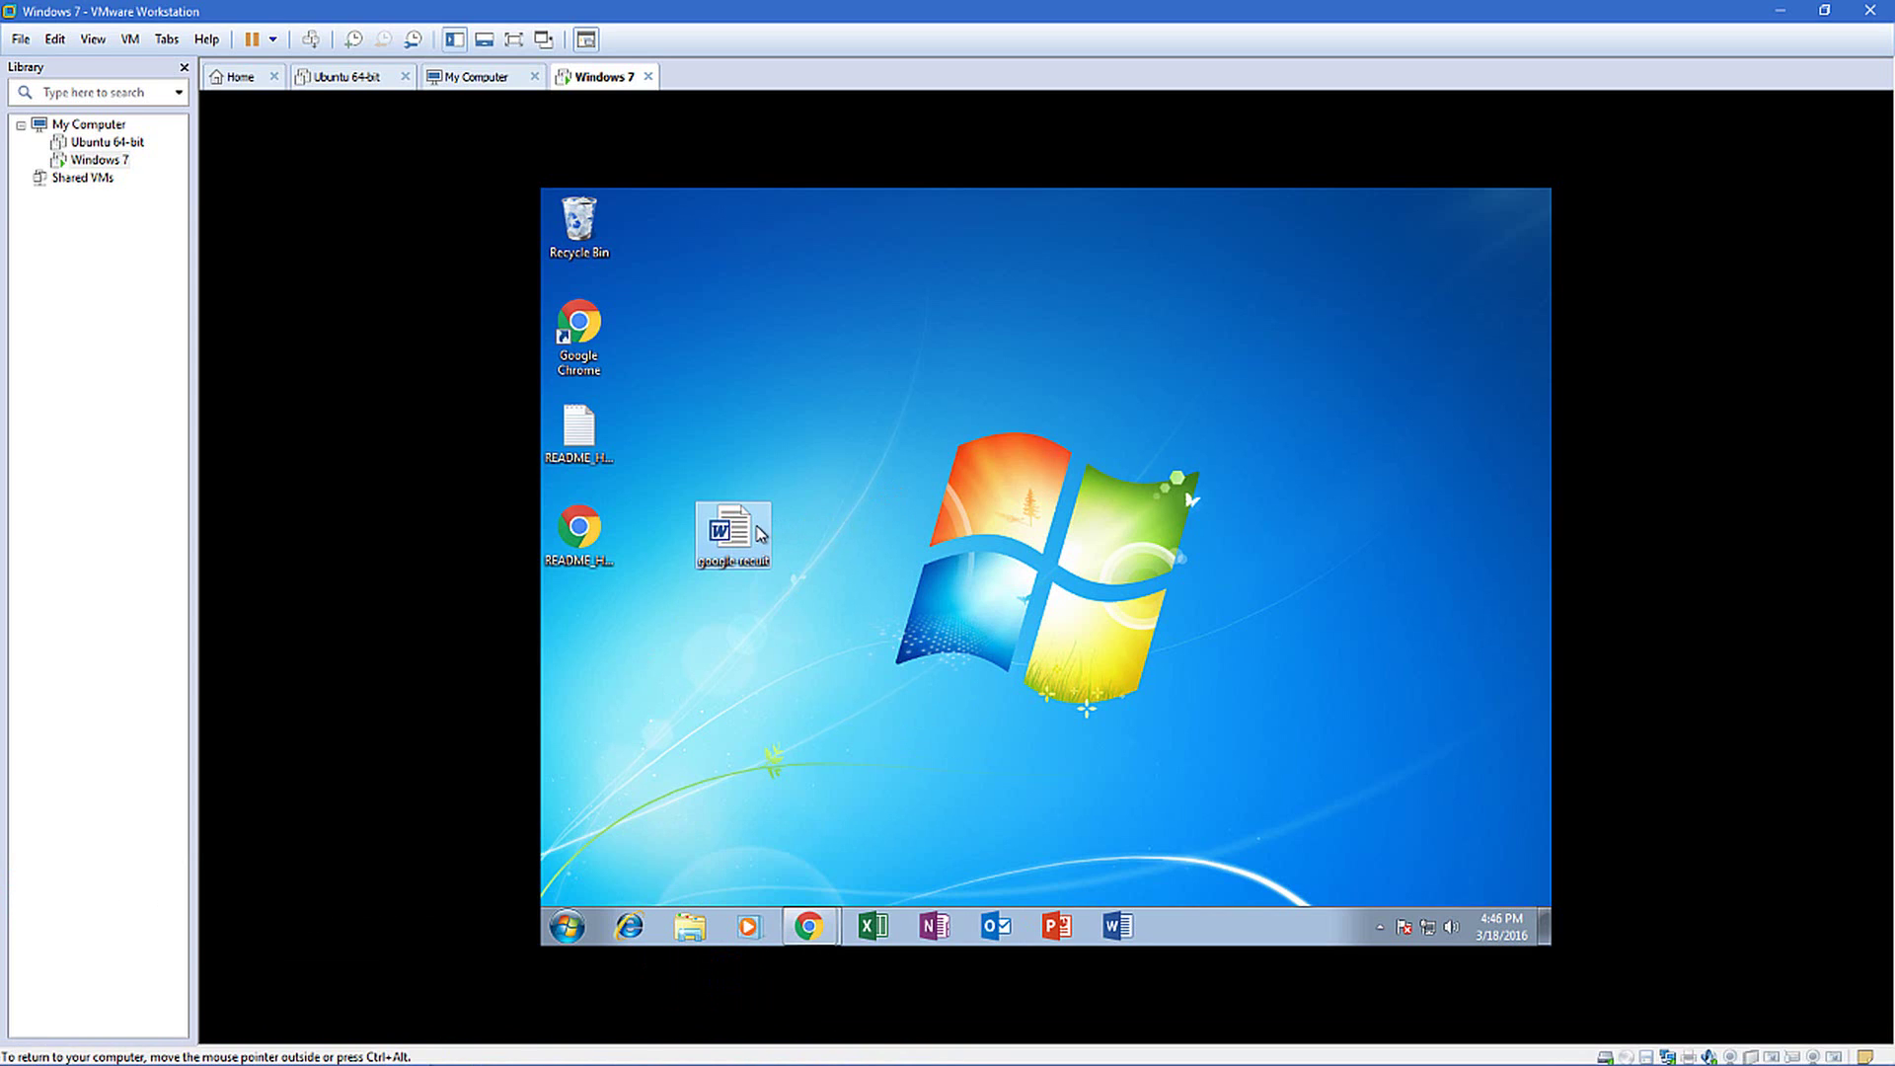
pyautogui.moveTo(744, 546)
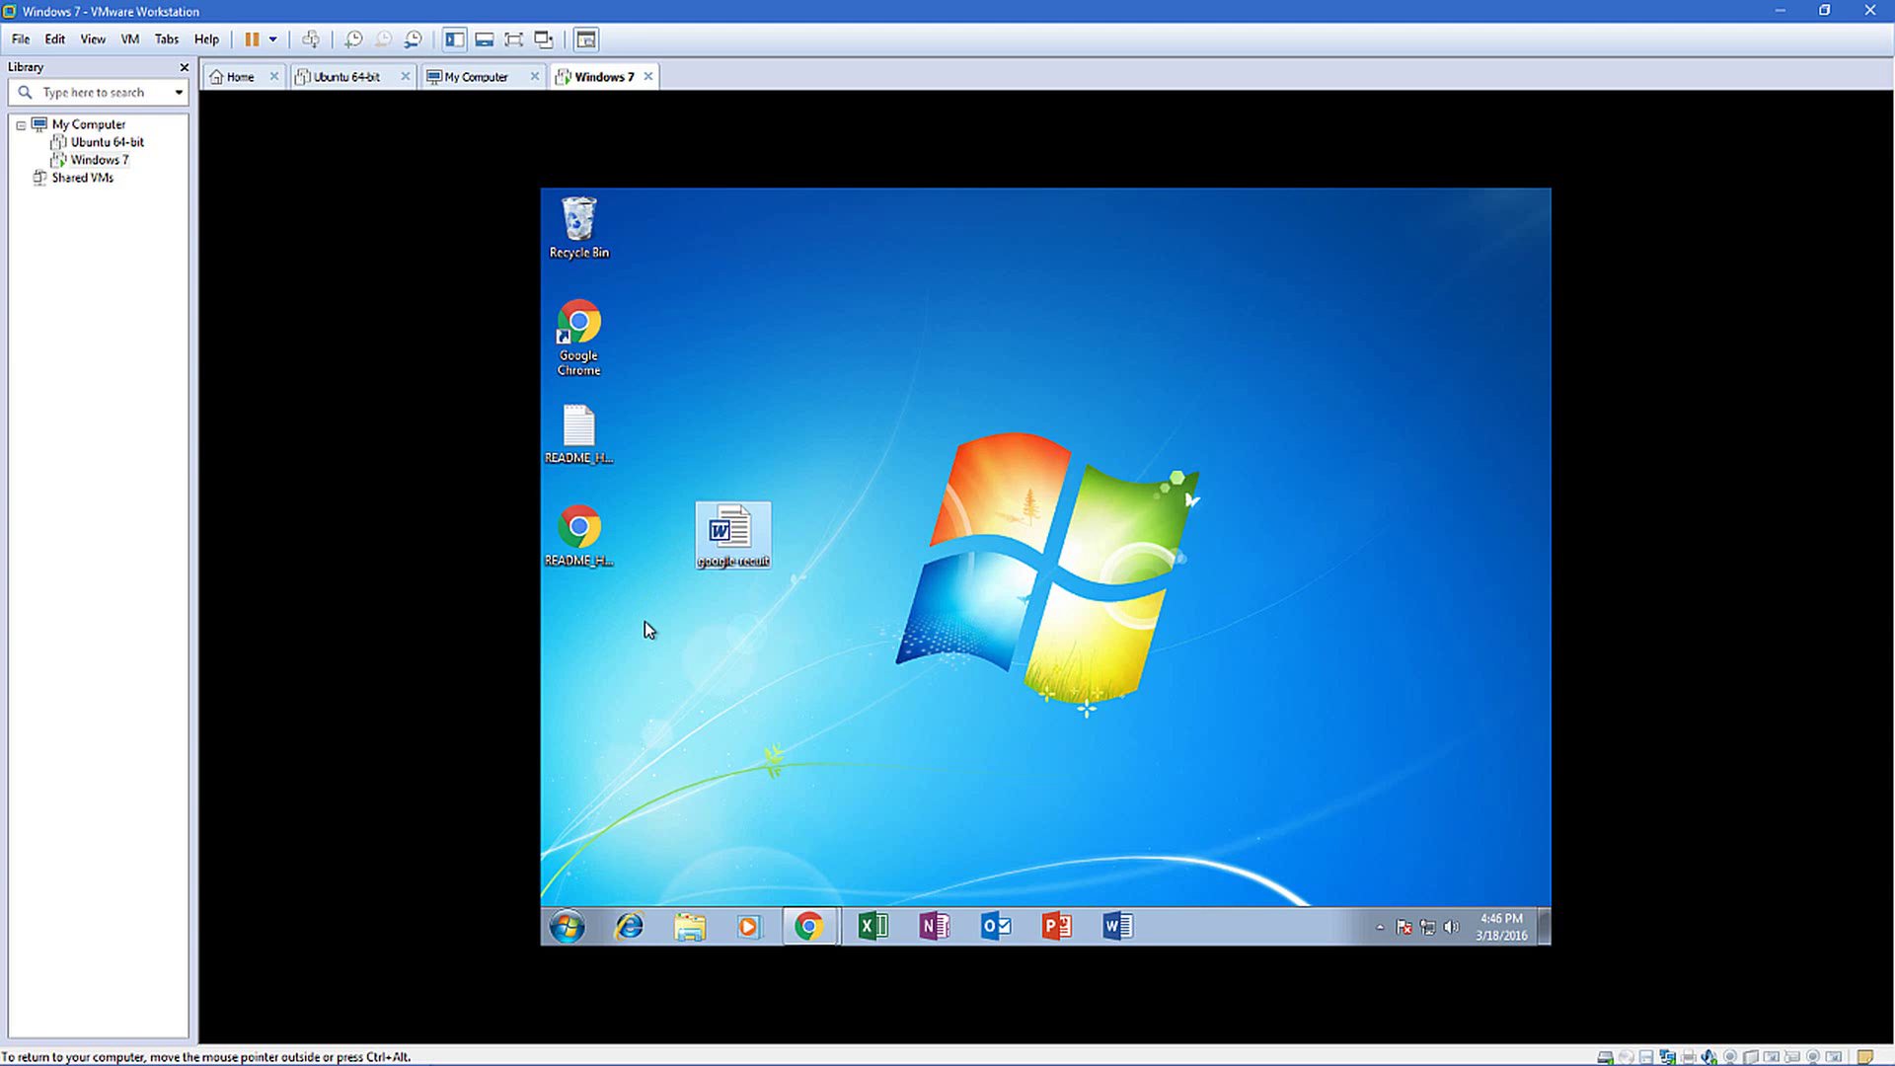
pyautogui.doubleClick(755, 524)
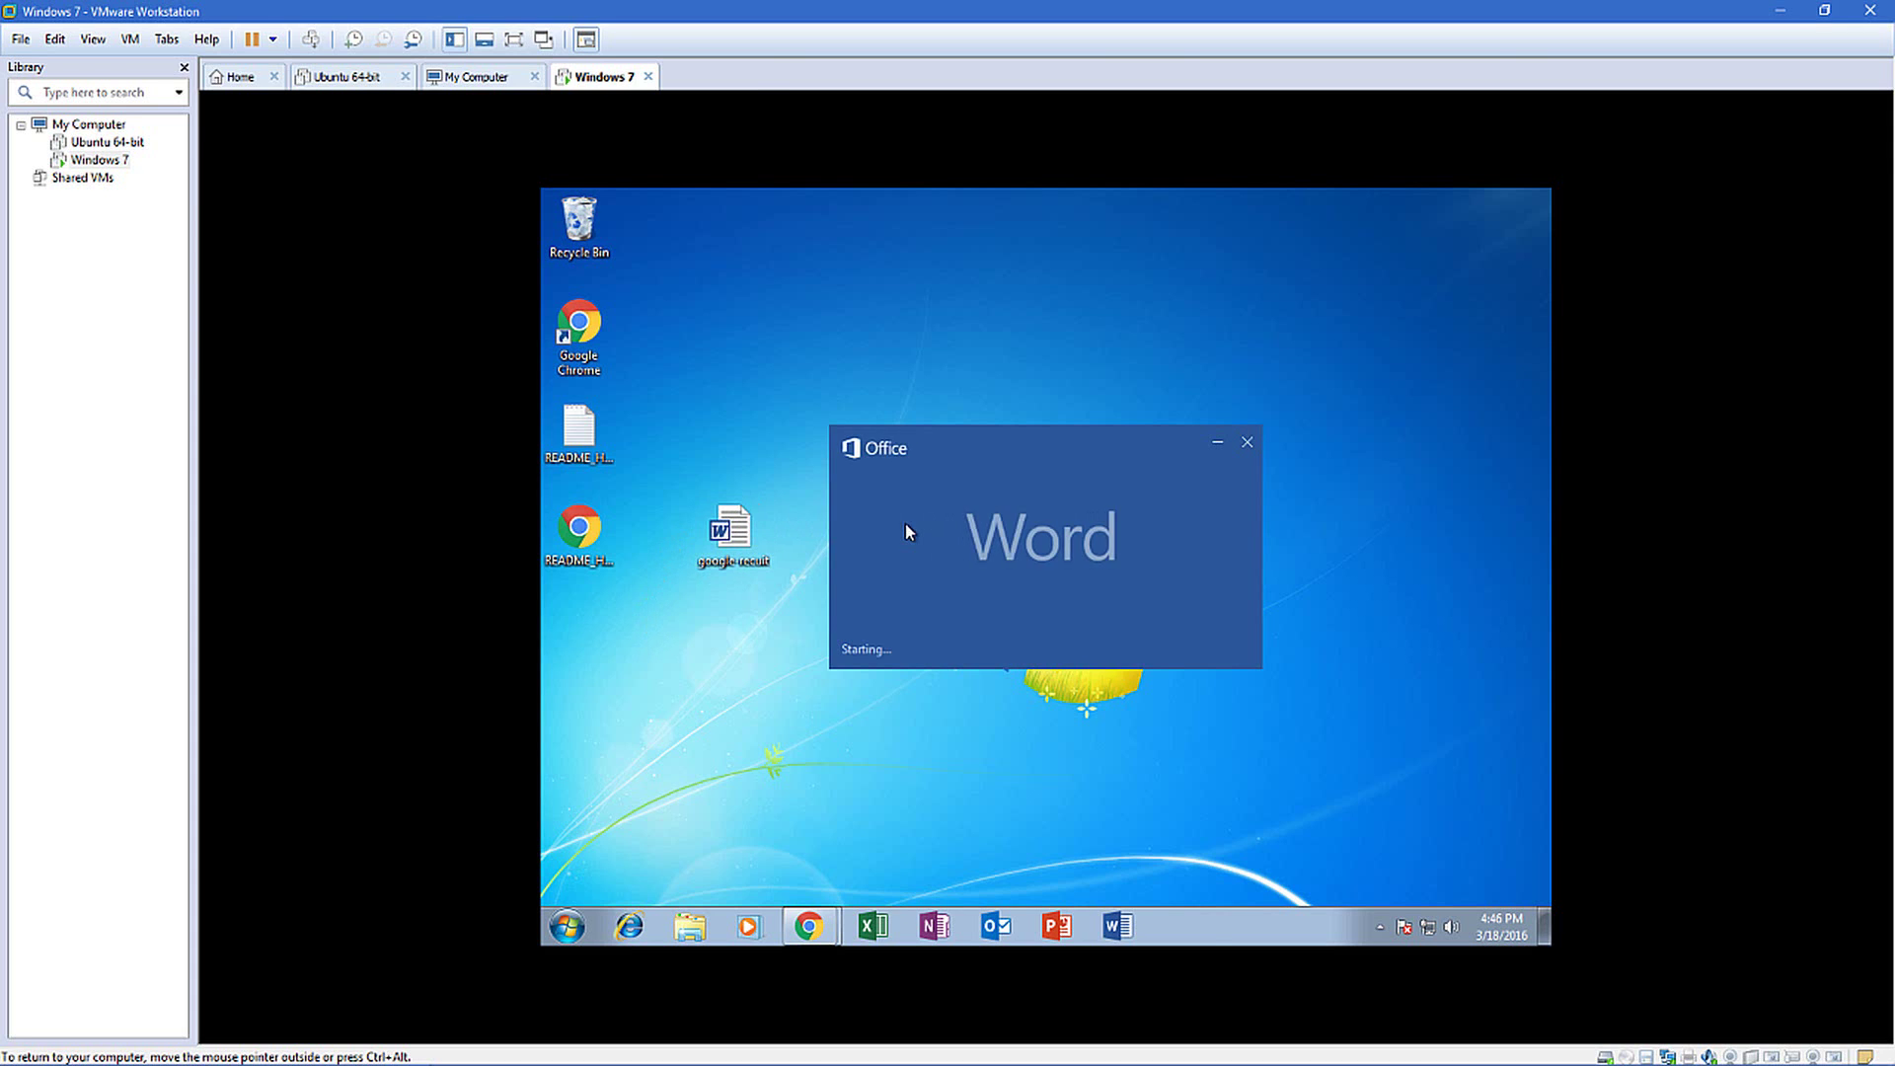
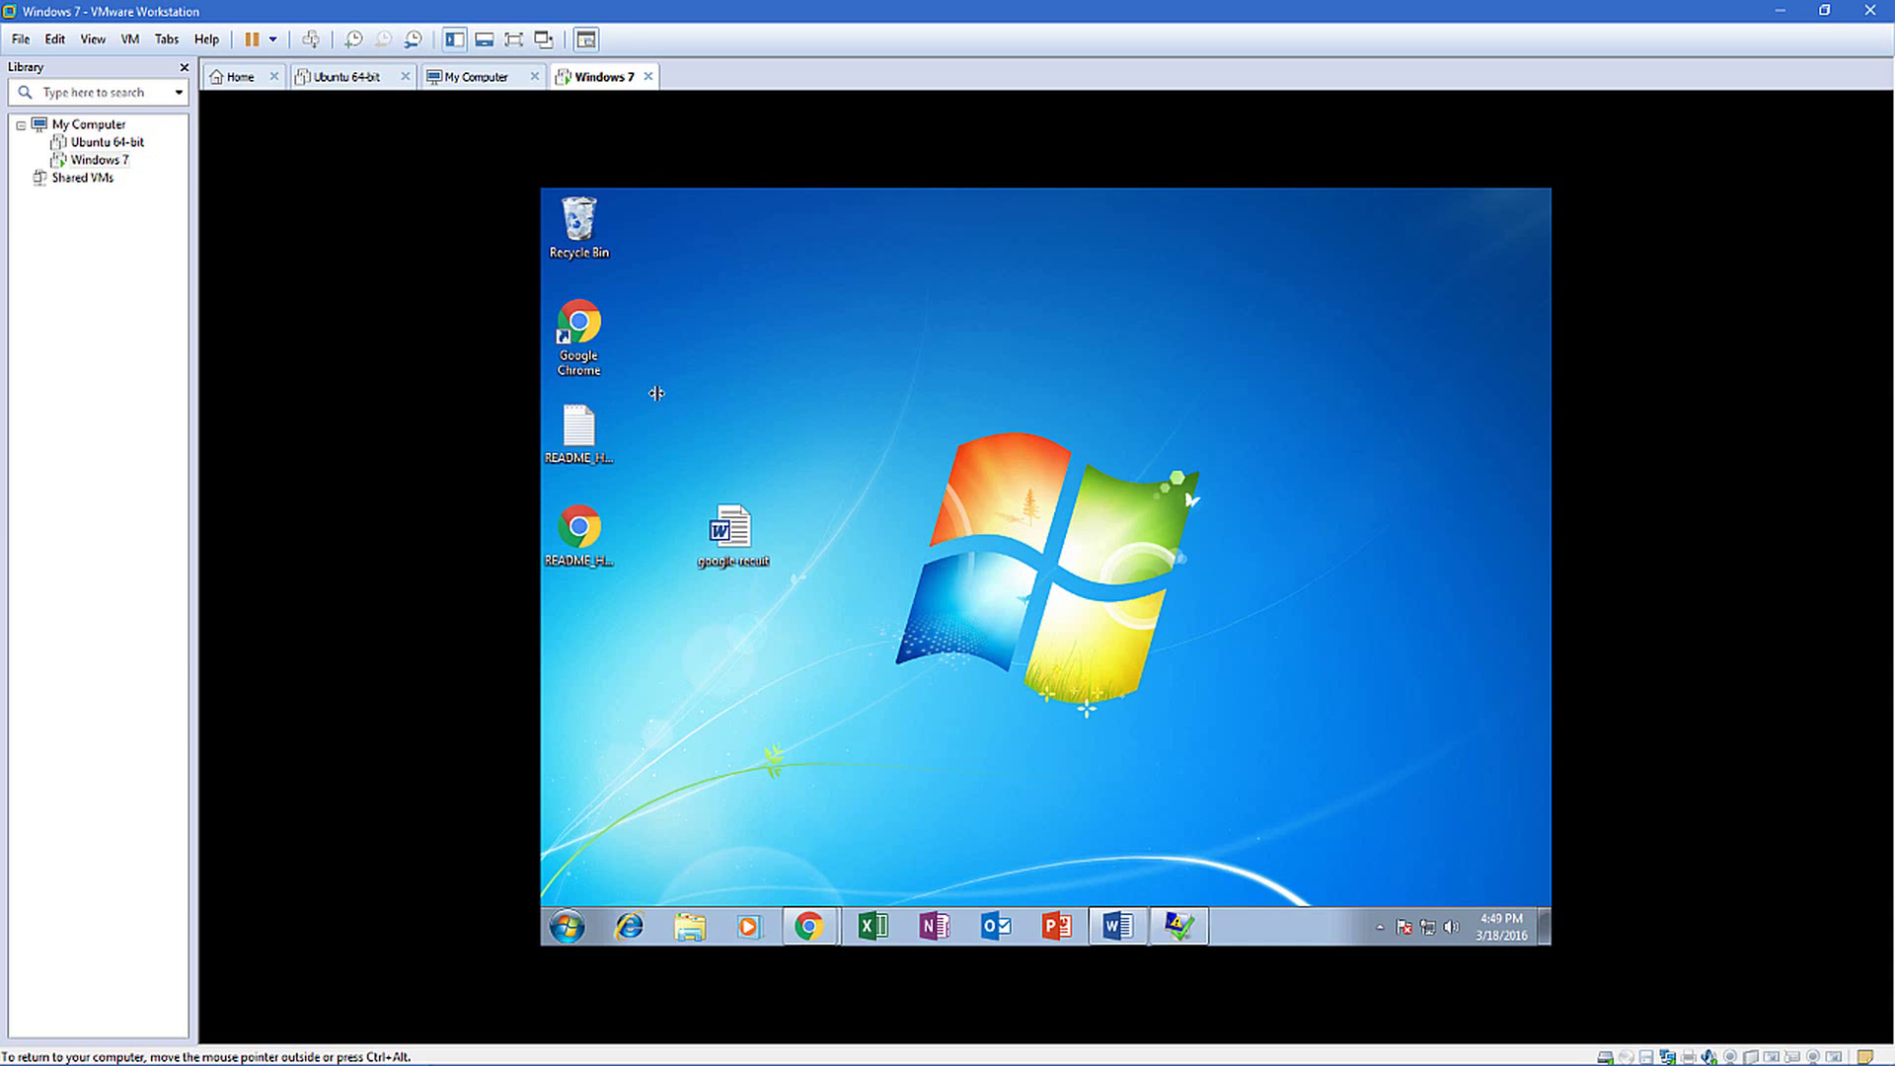
# Browse the Sample Music folder in the Music library for its encrypted files.
pyautogui.moveTo(641, 414); pyautogui.dragTo(633, 504)
pyautogui.click(567, 926)
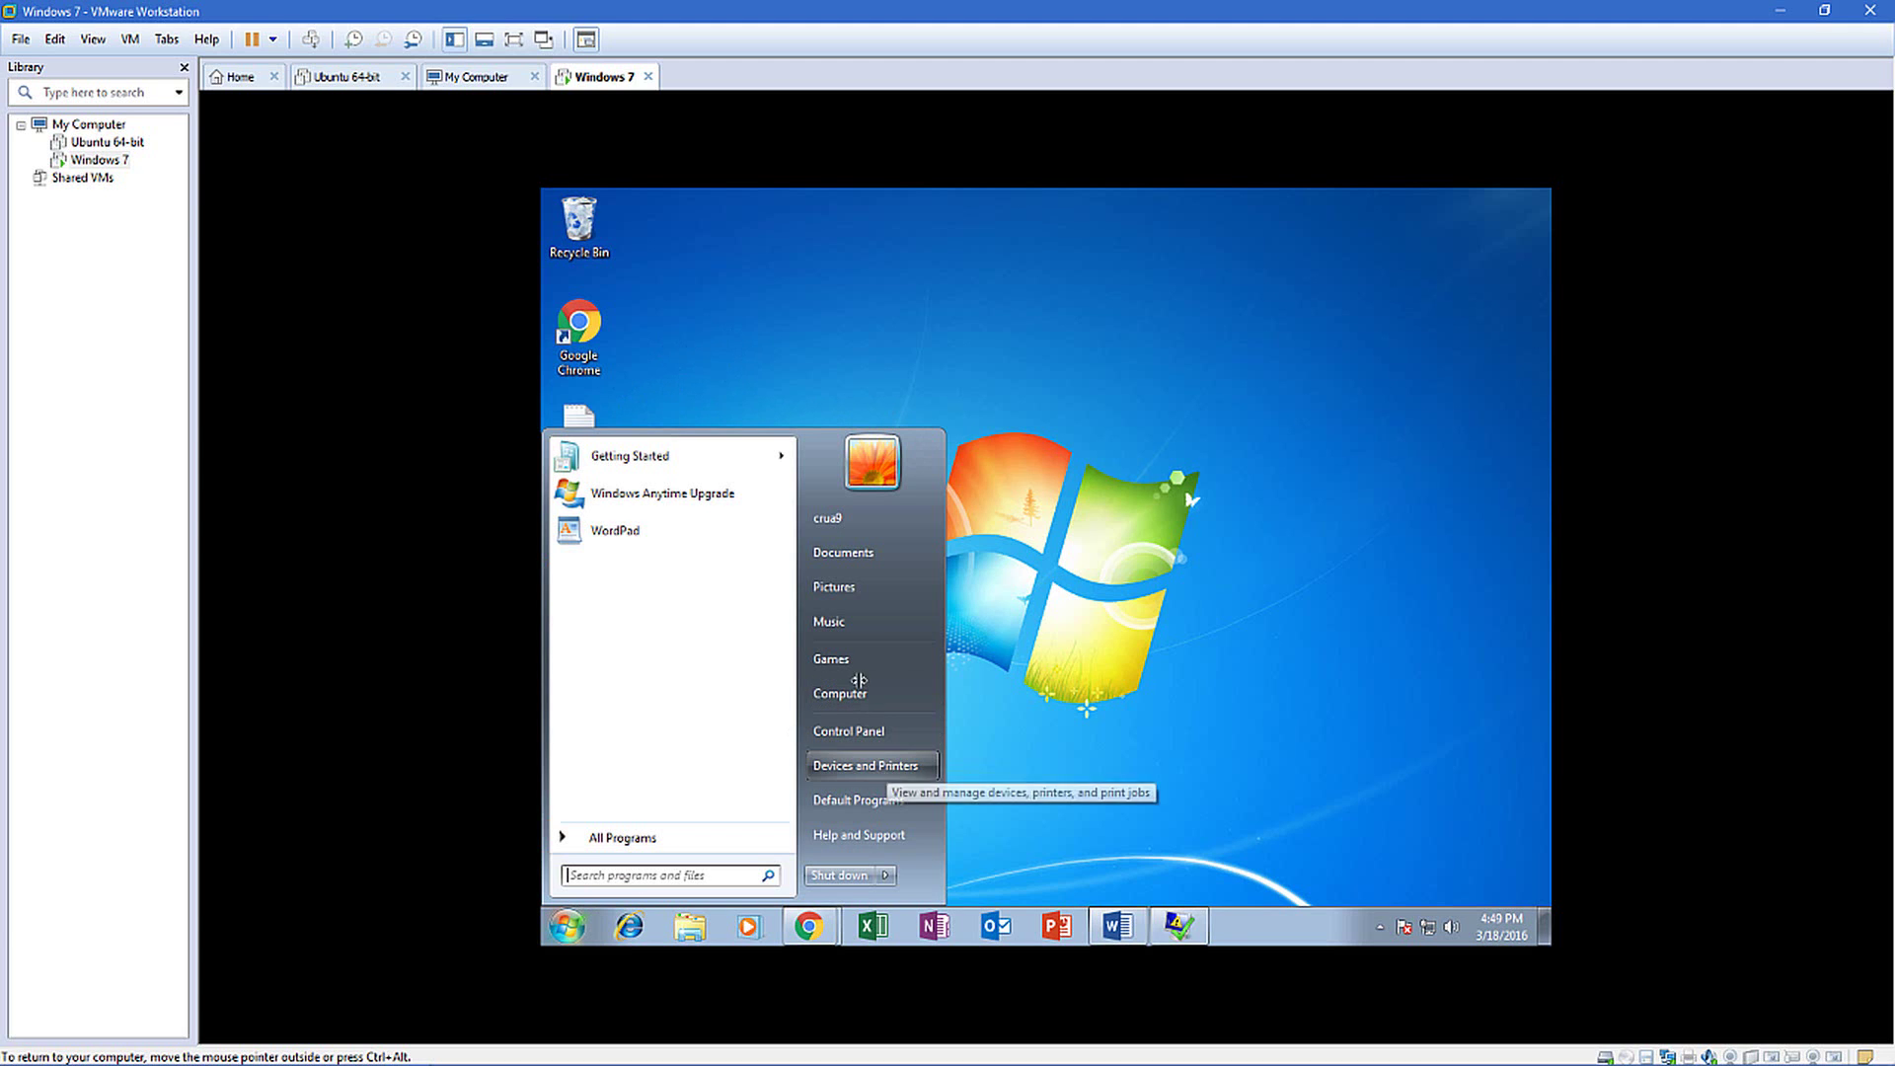
pyautogui.click(849, 617)
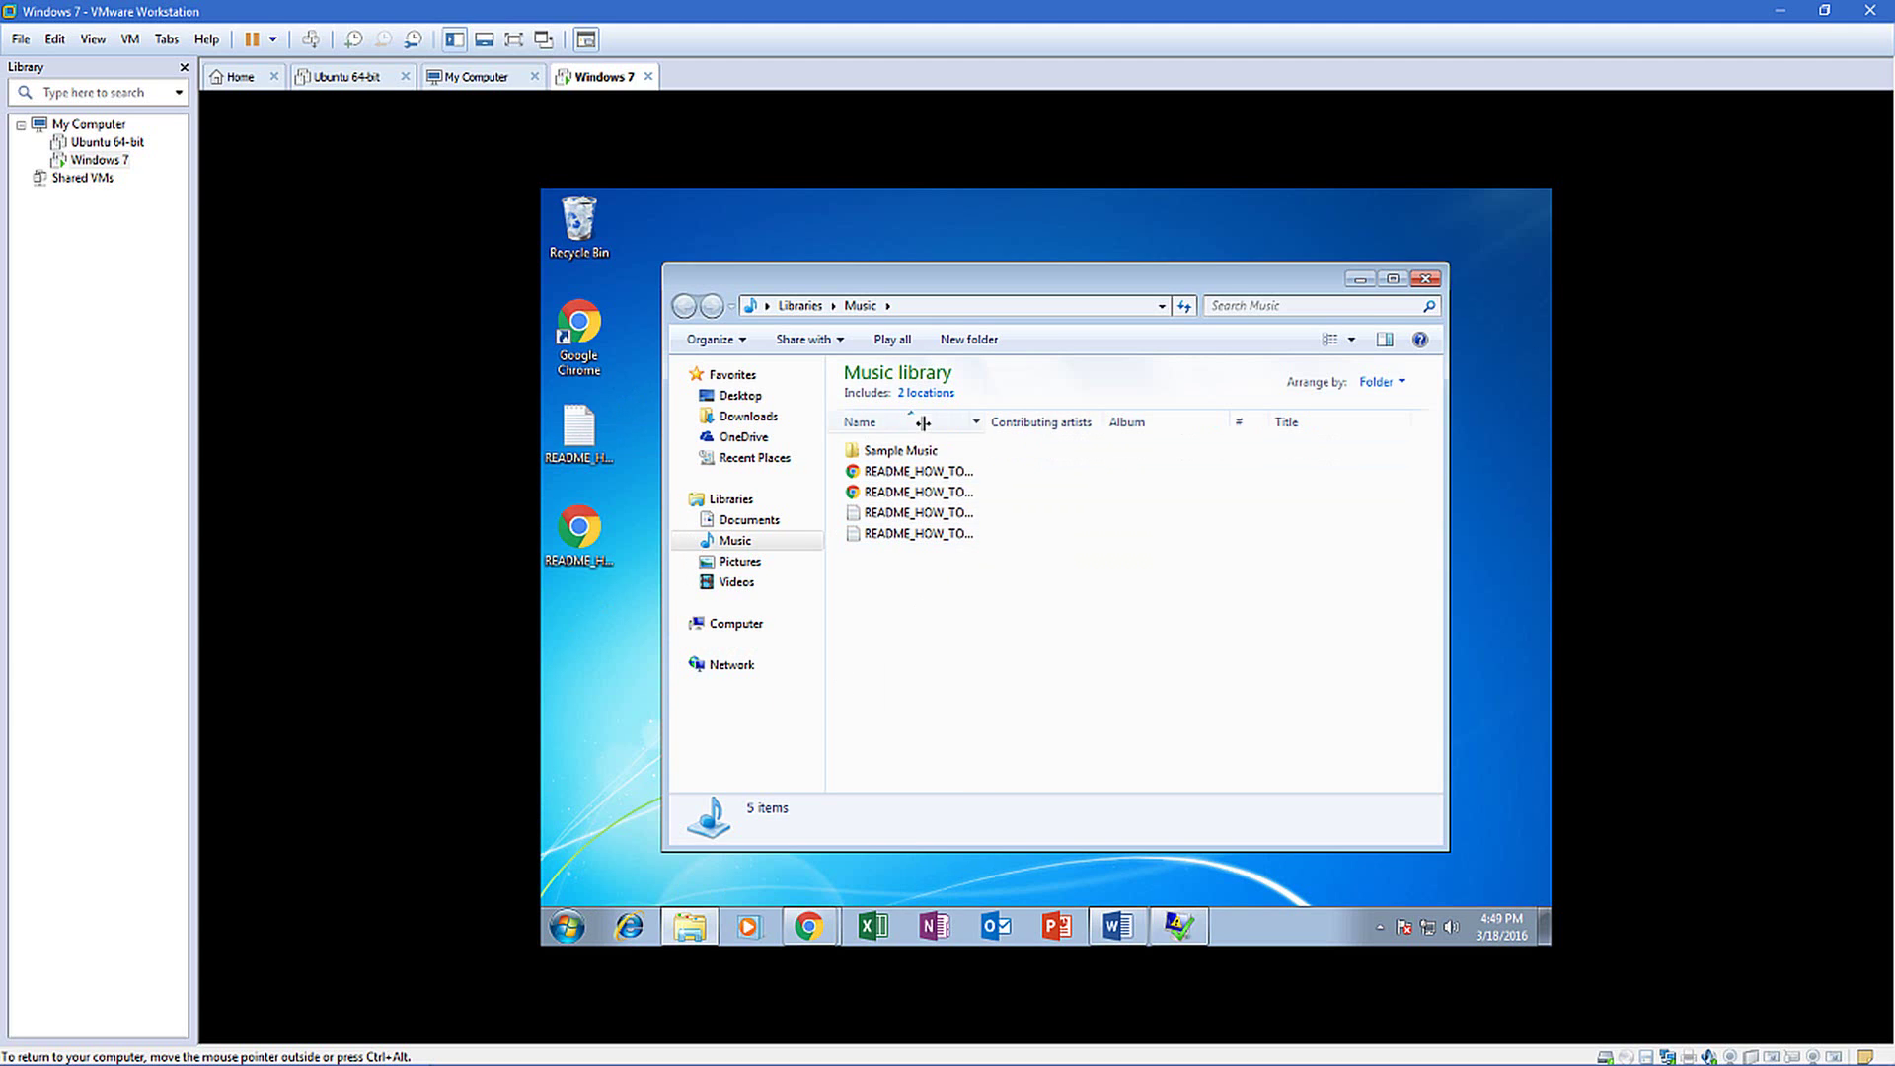
pyautogui.doubleClick(885, 450)
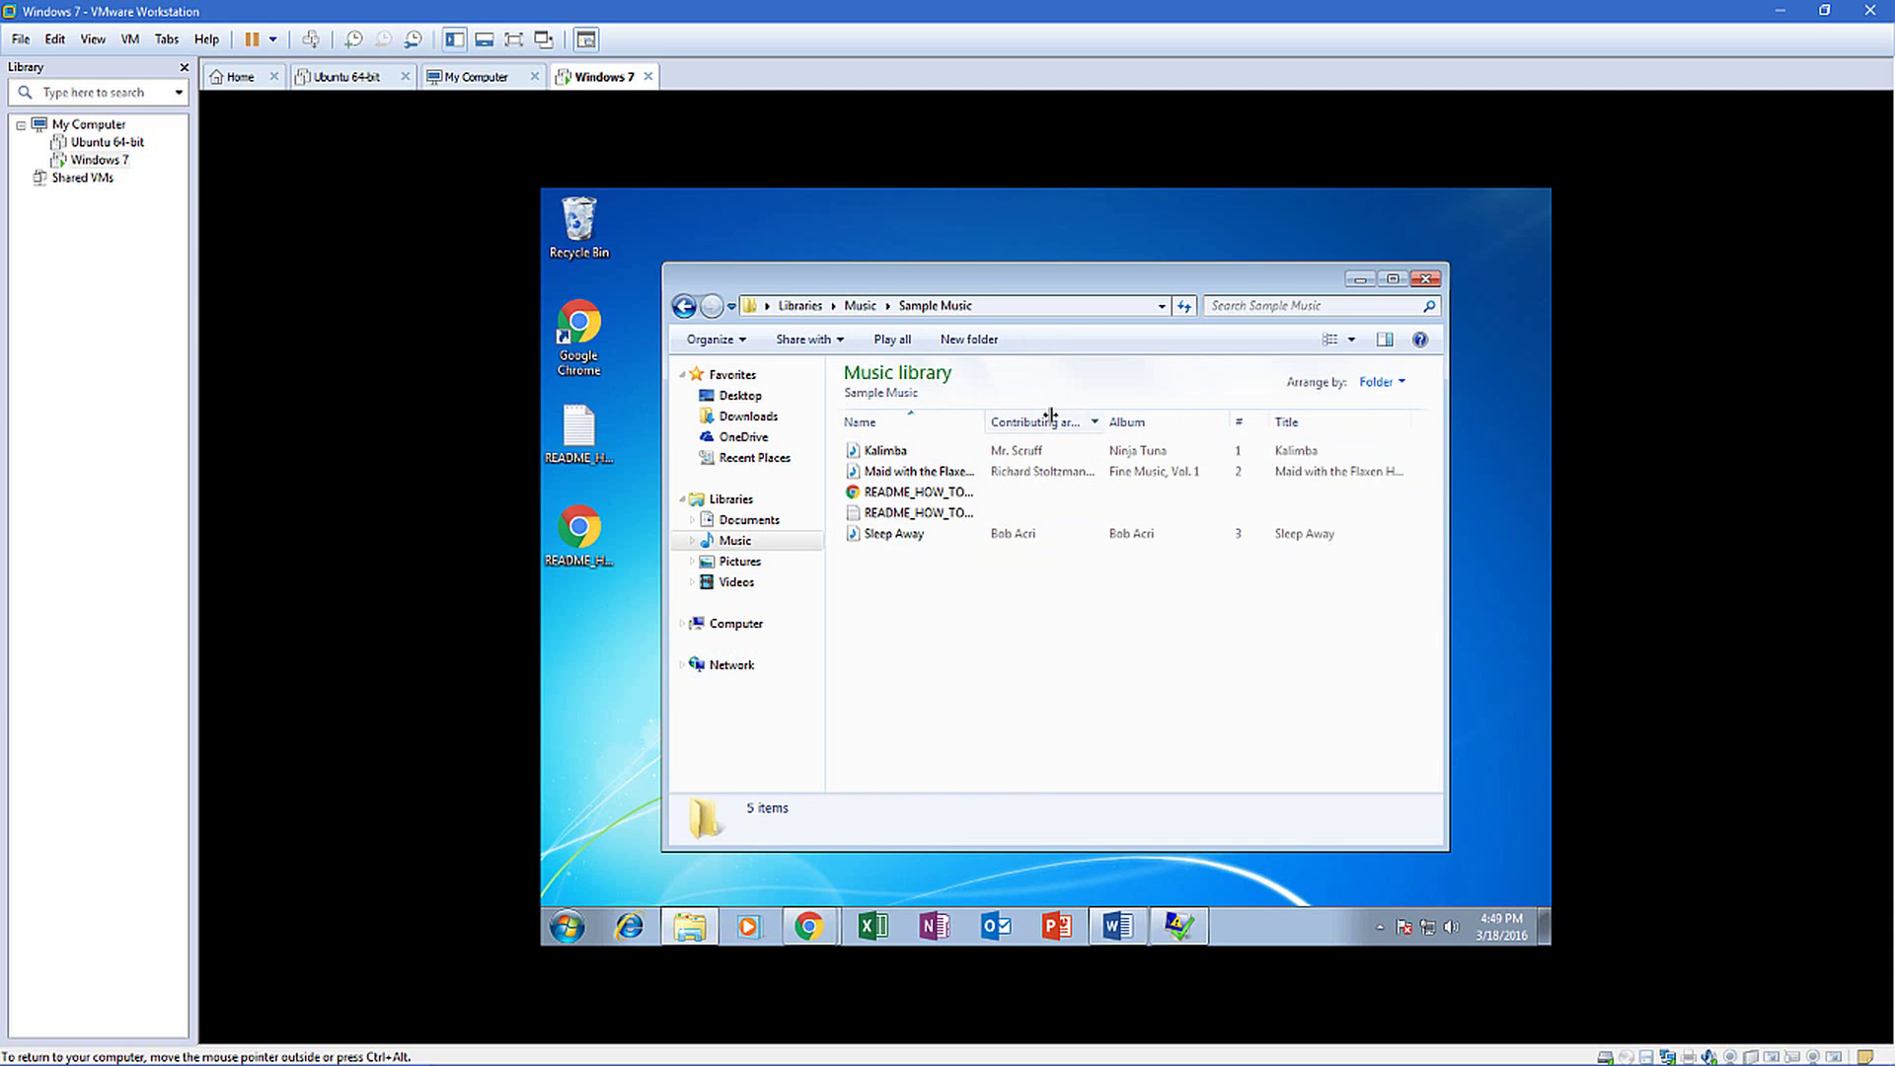
pyautogui.press('BackSpace')
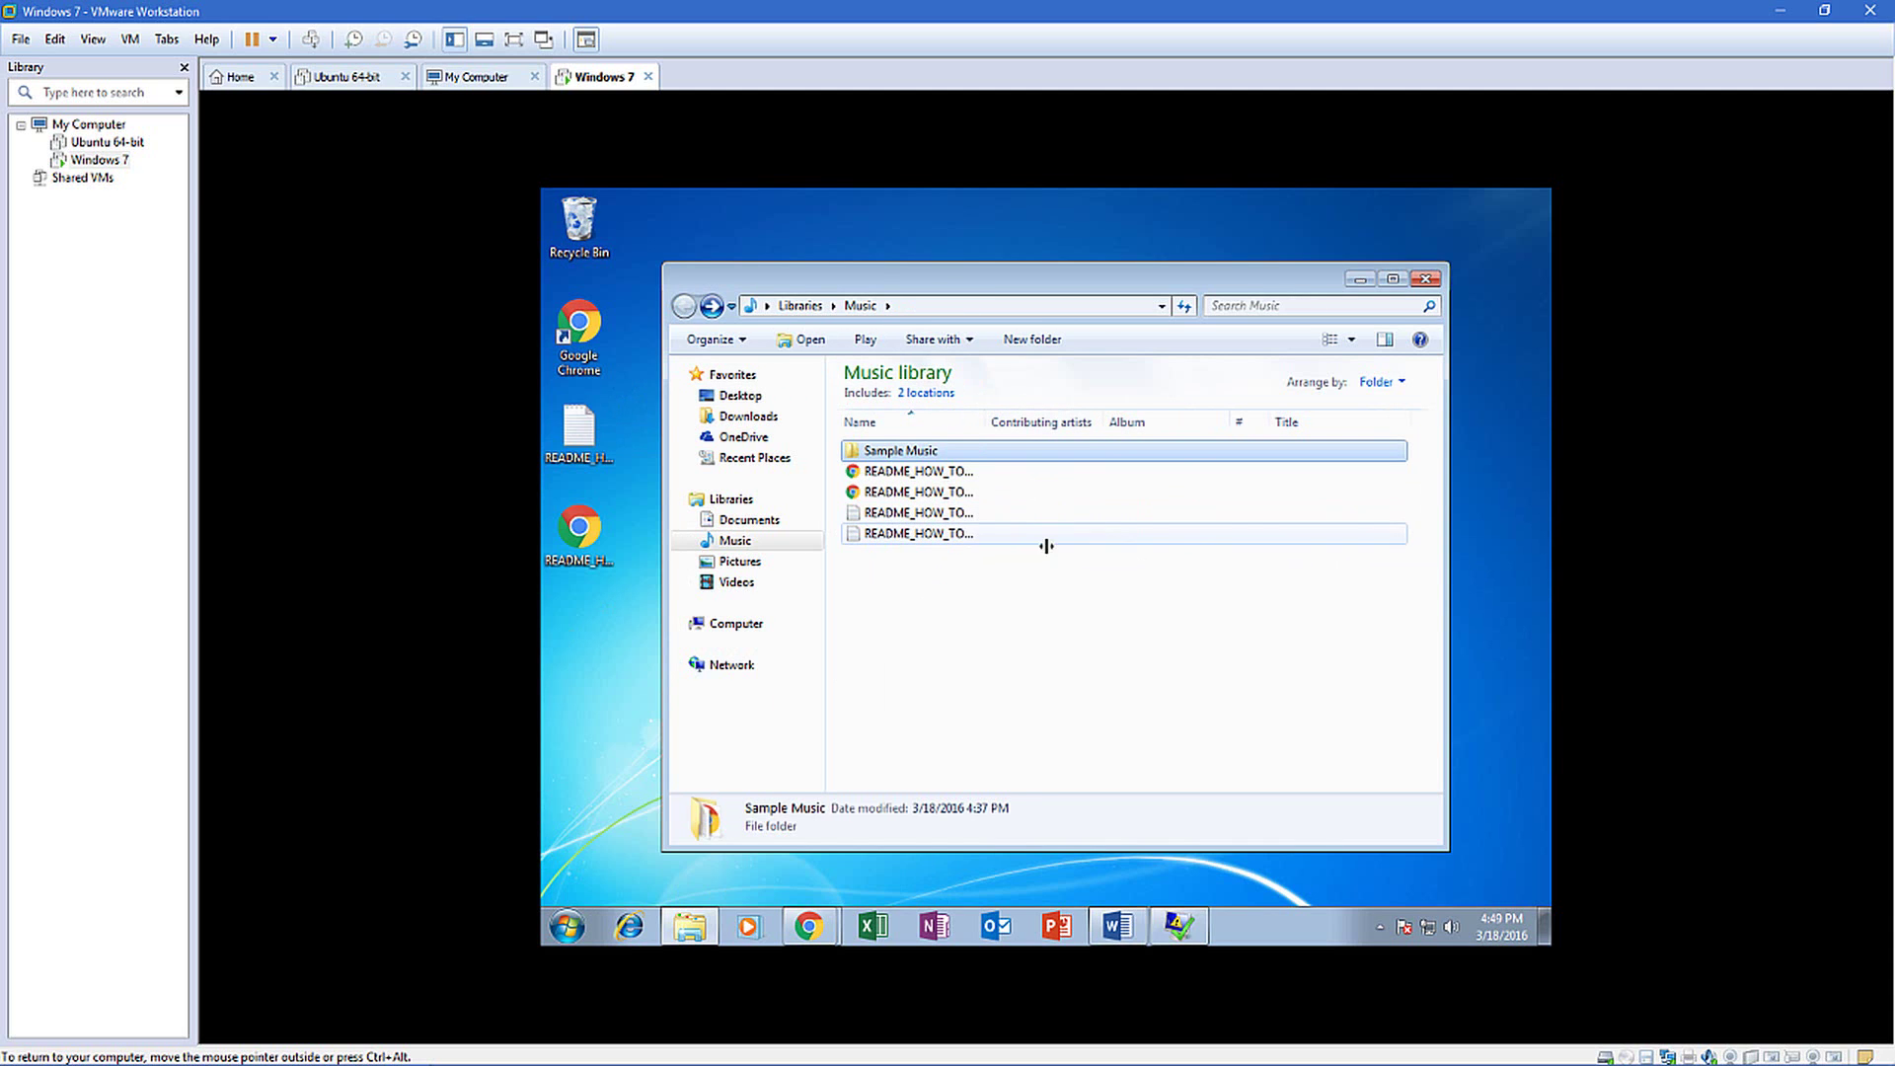
# Inspect the Sample Pictures folder, viewing the details of Desert.jpg.rokku, and close the window.
pyautogui.click(797, 305)
pyautogui.doubleClick(889, 494)
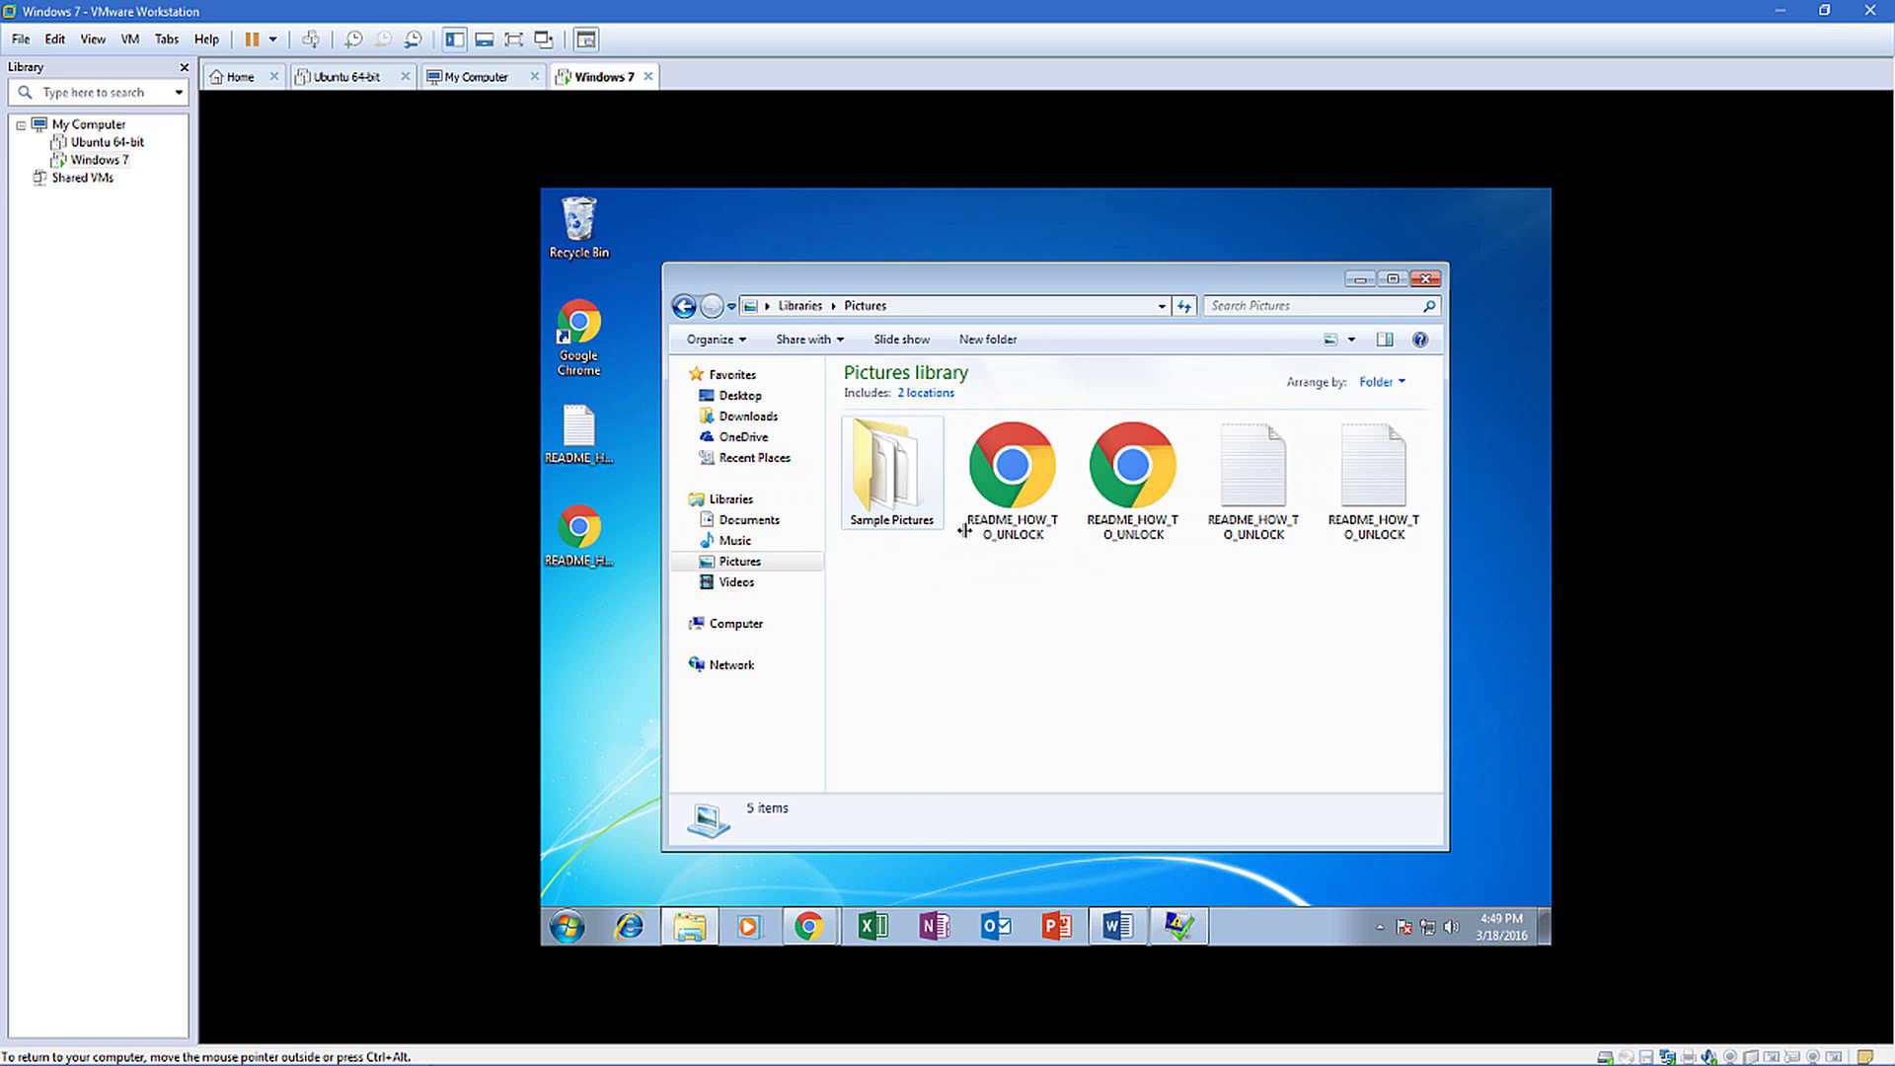
pyautogui.doubleClick(903, 474)
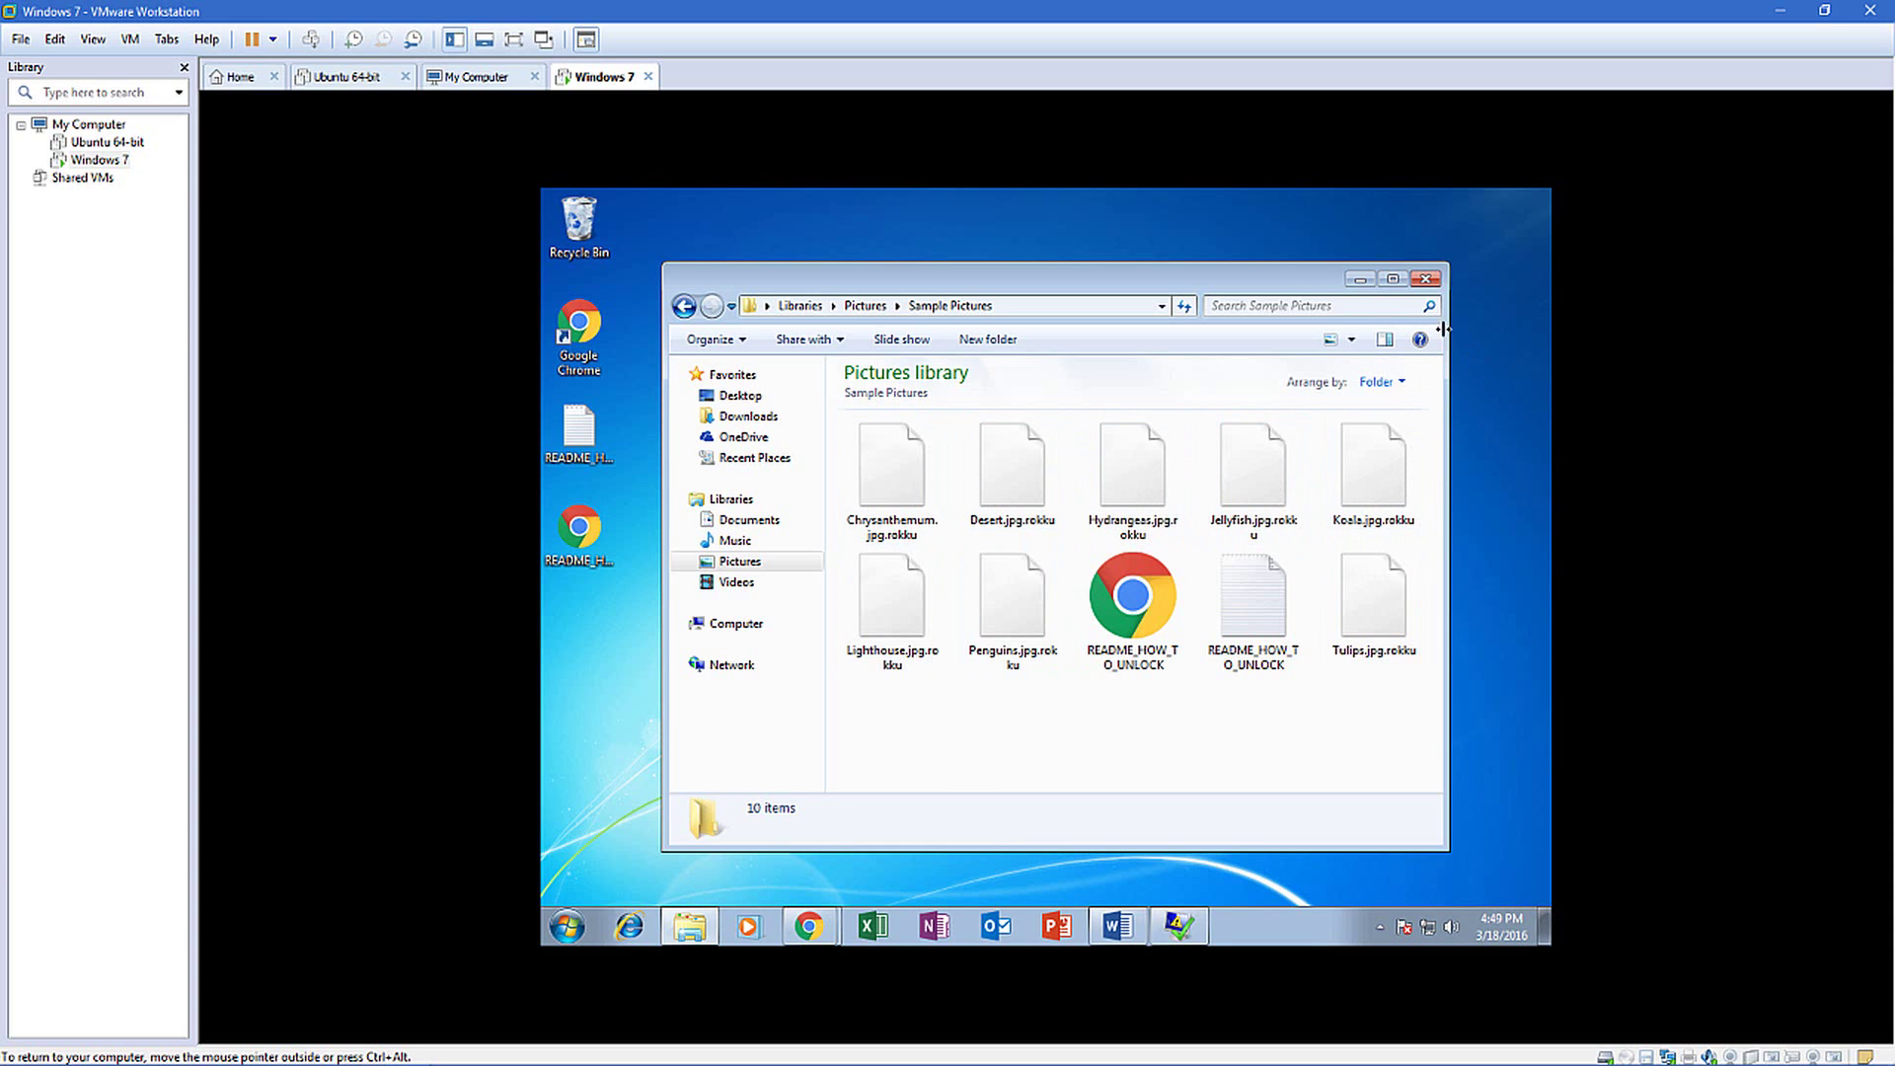
pyautogui.click(1002, 513)
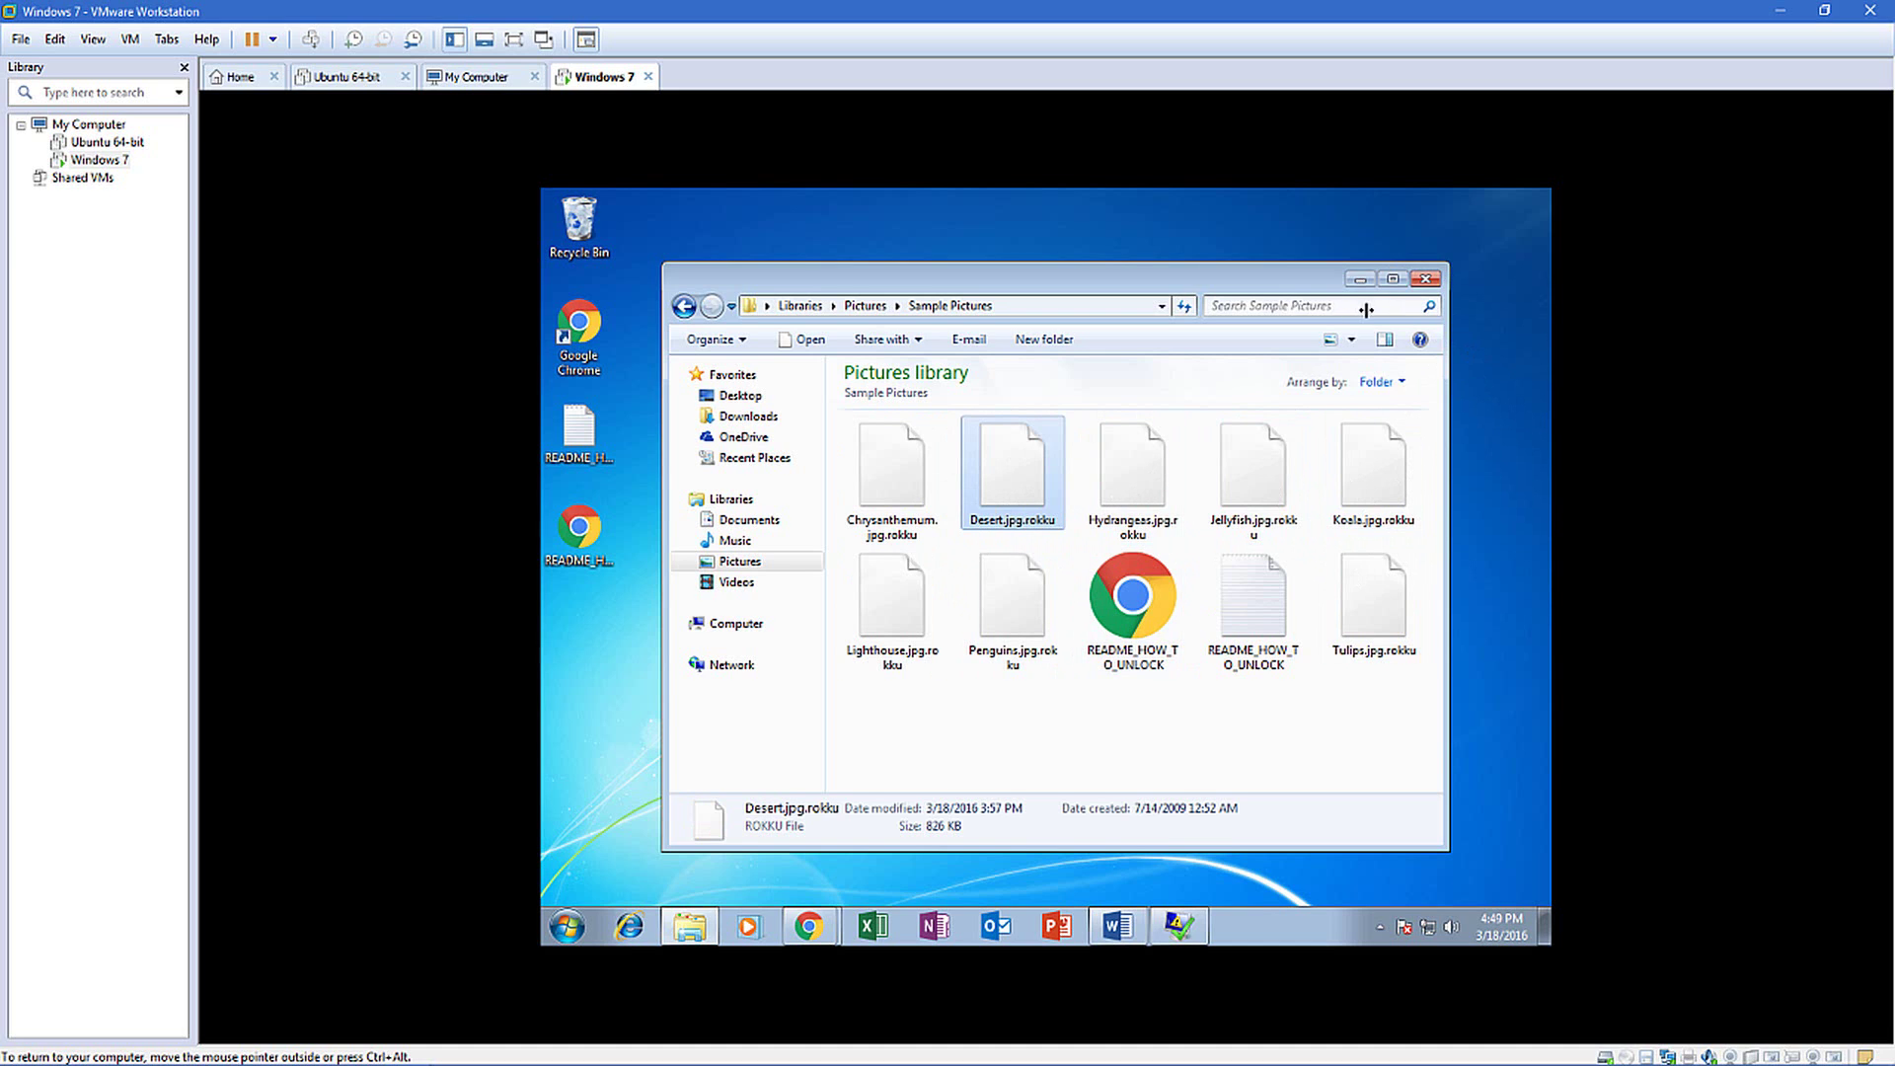
pyautogui.click(1425, 279)
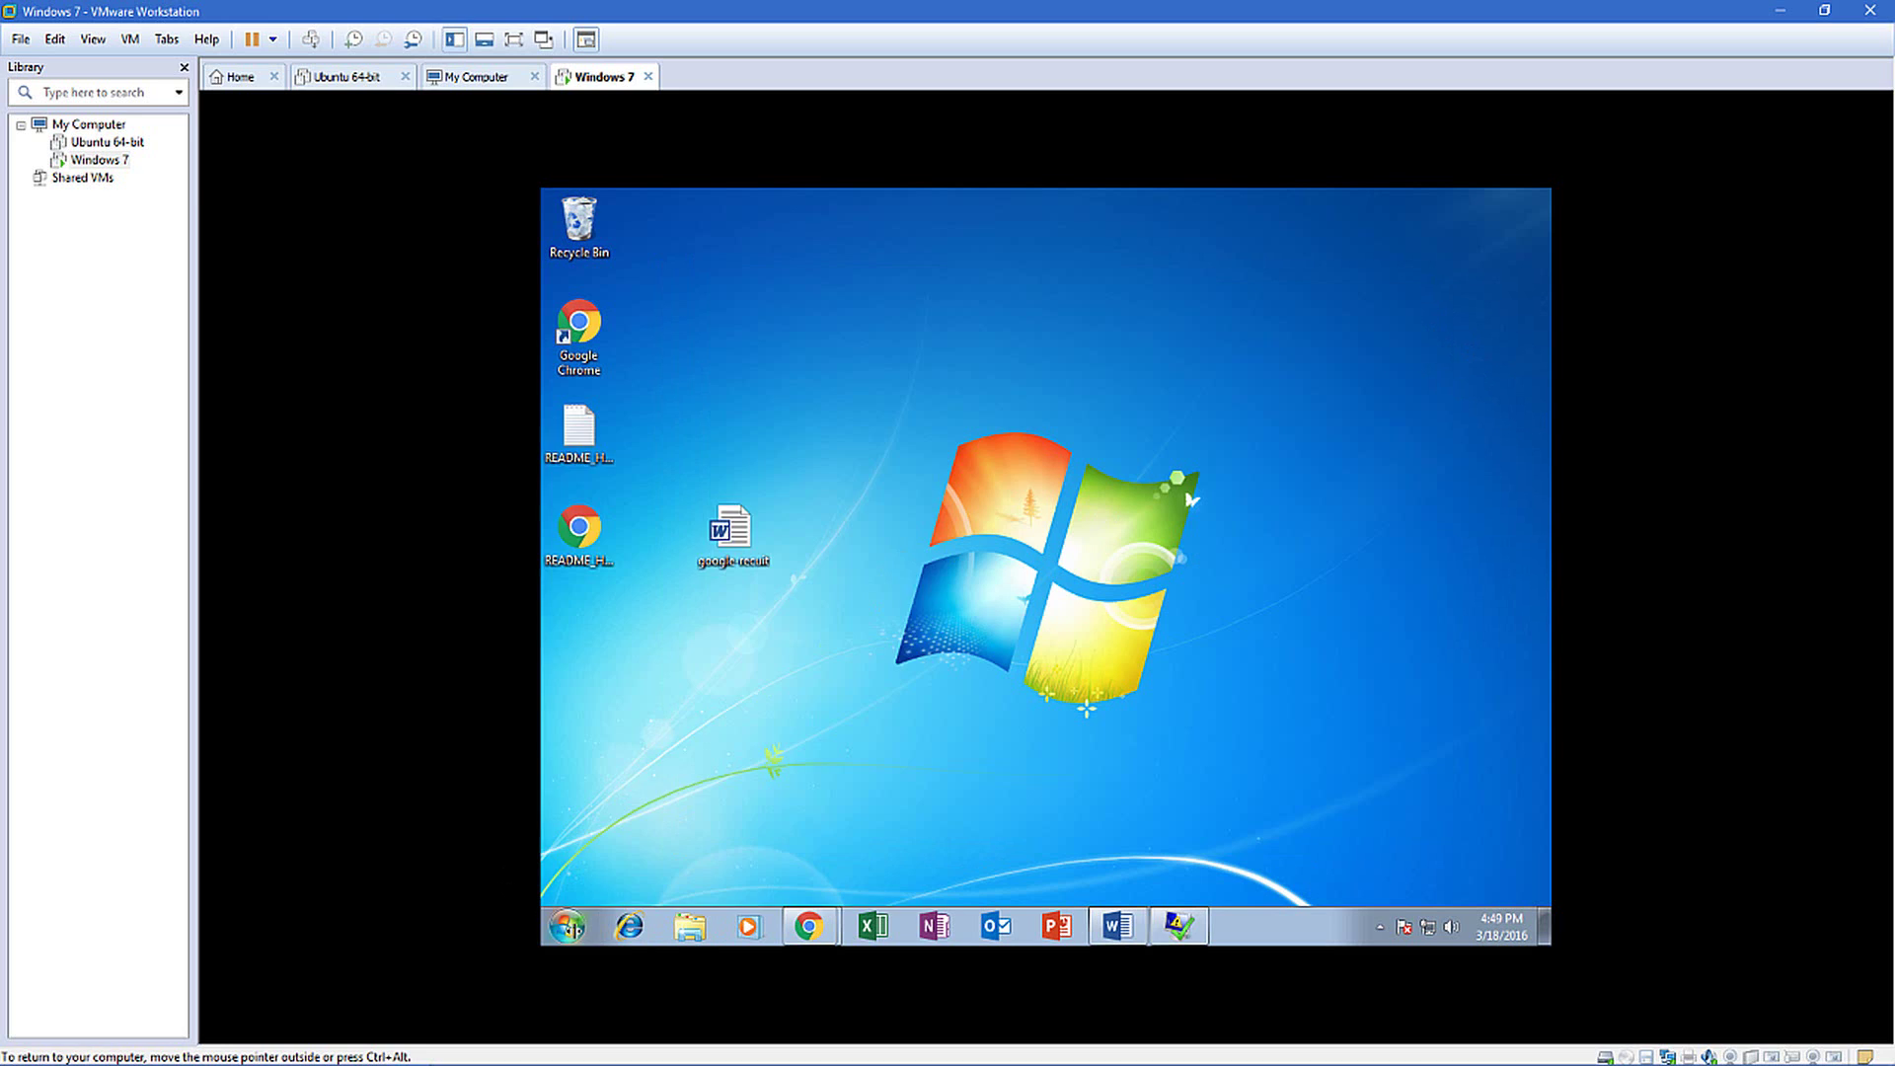
# Toggle the Windows 7 Start menu open and closed several times, leaving it open.
pyautogui.click(567, 926)
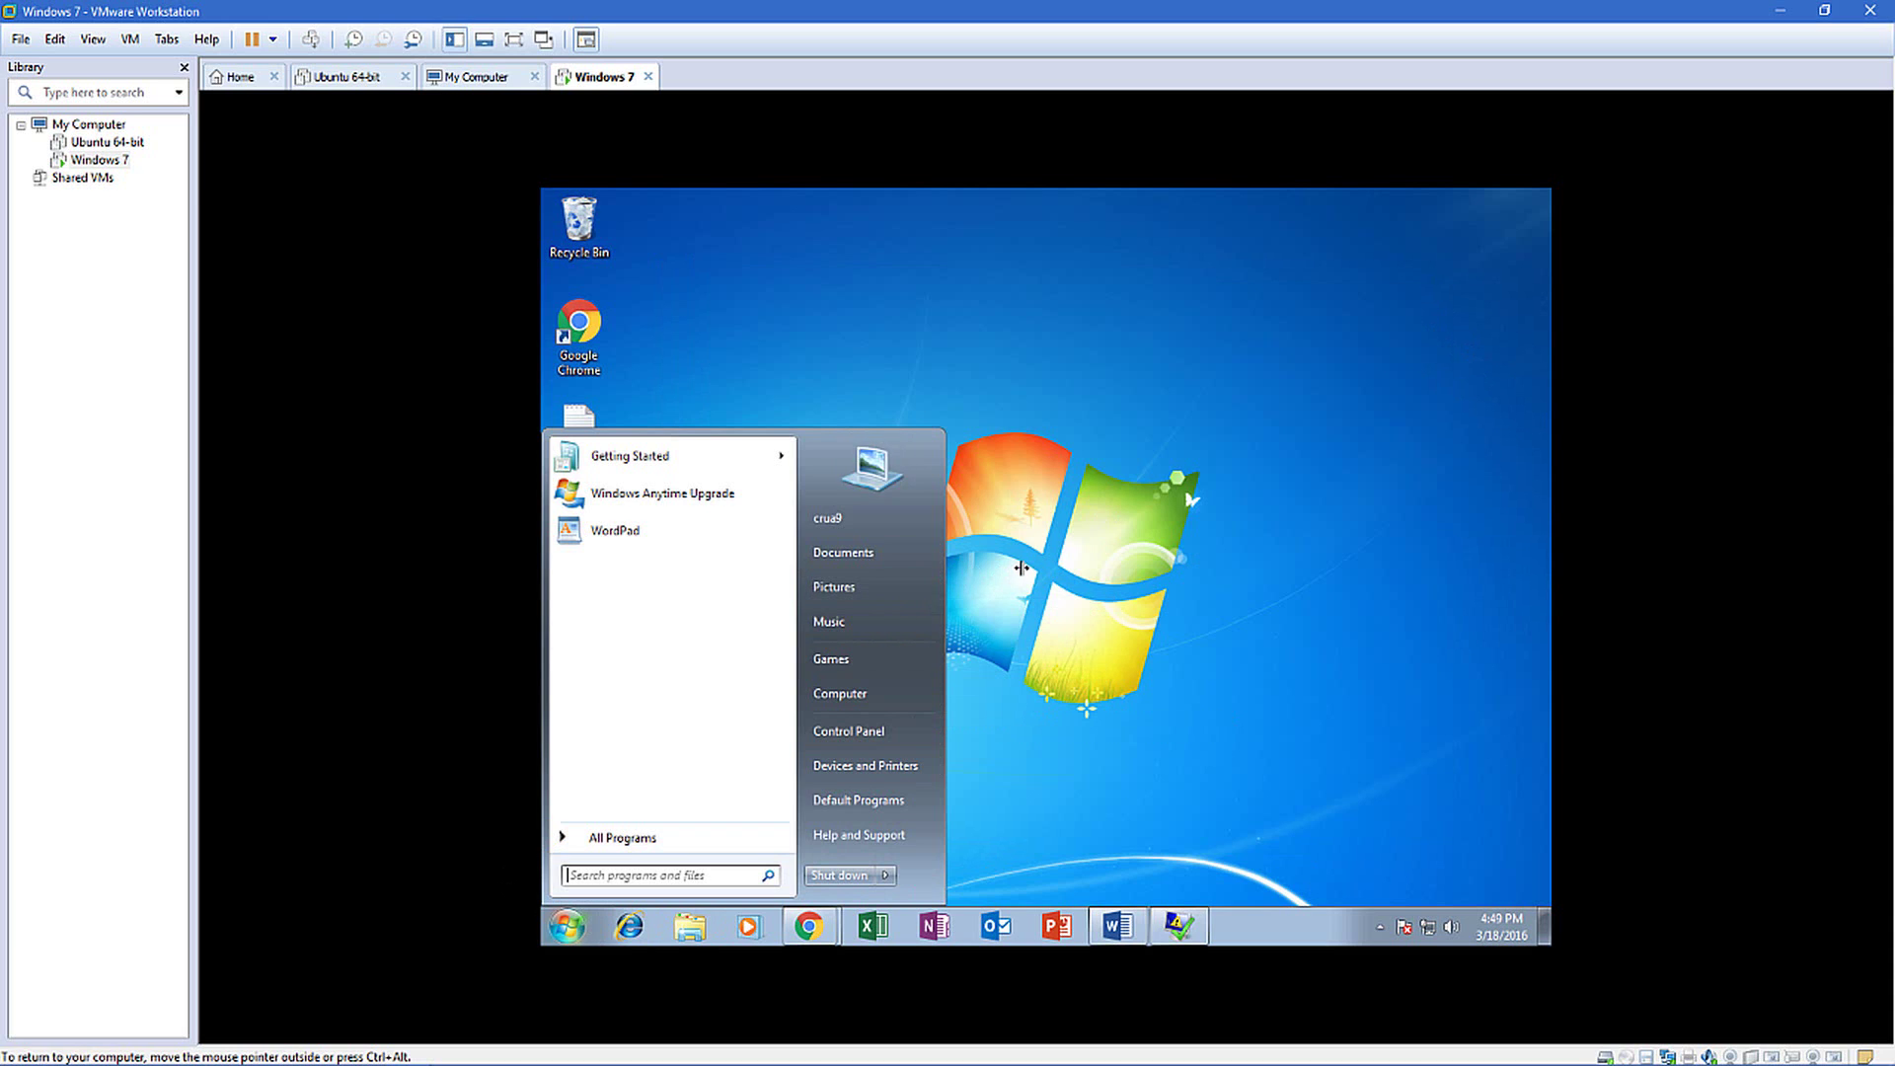
pyautogui.click(1063, 548)
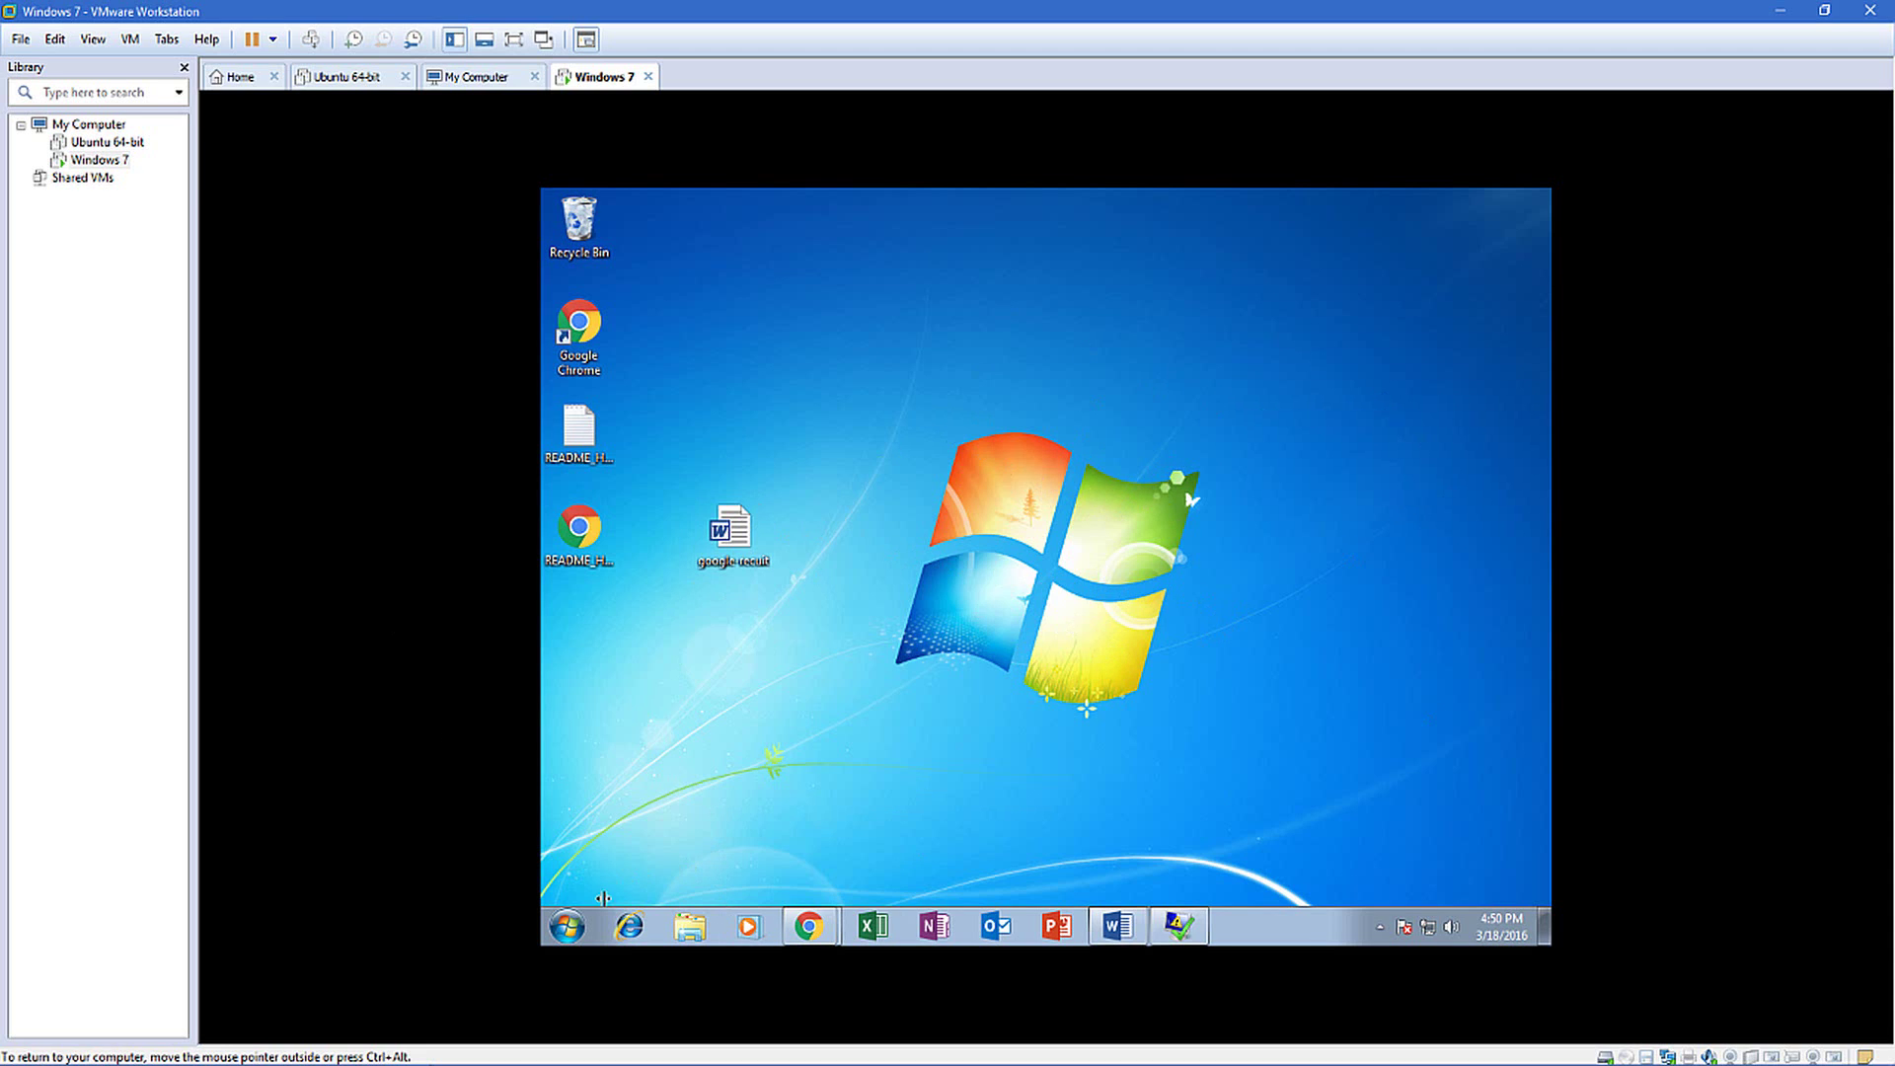
pyautogui.click(566, 926)
pyautogui.click(1230, 612)
pyautogui.click(568, 926)
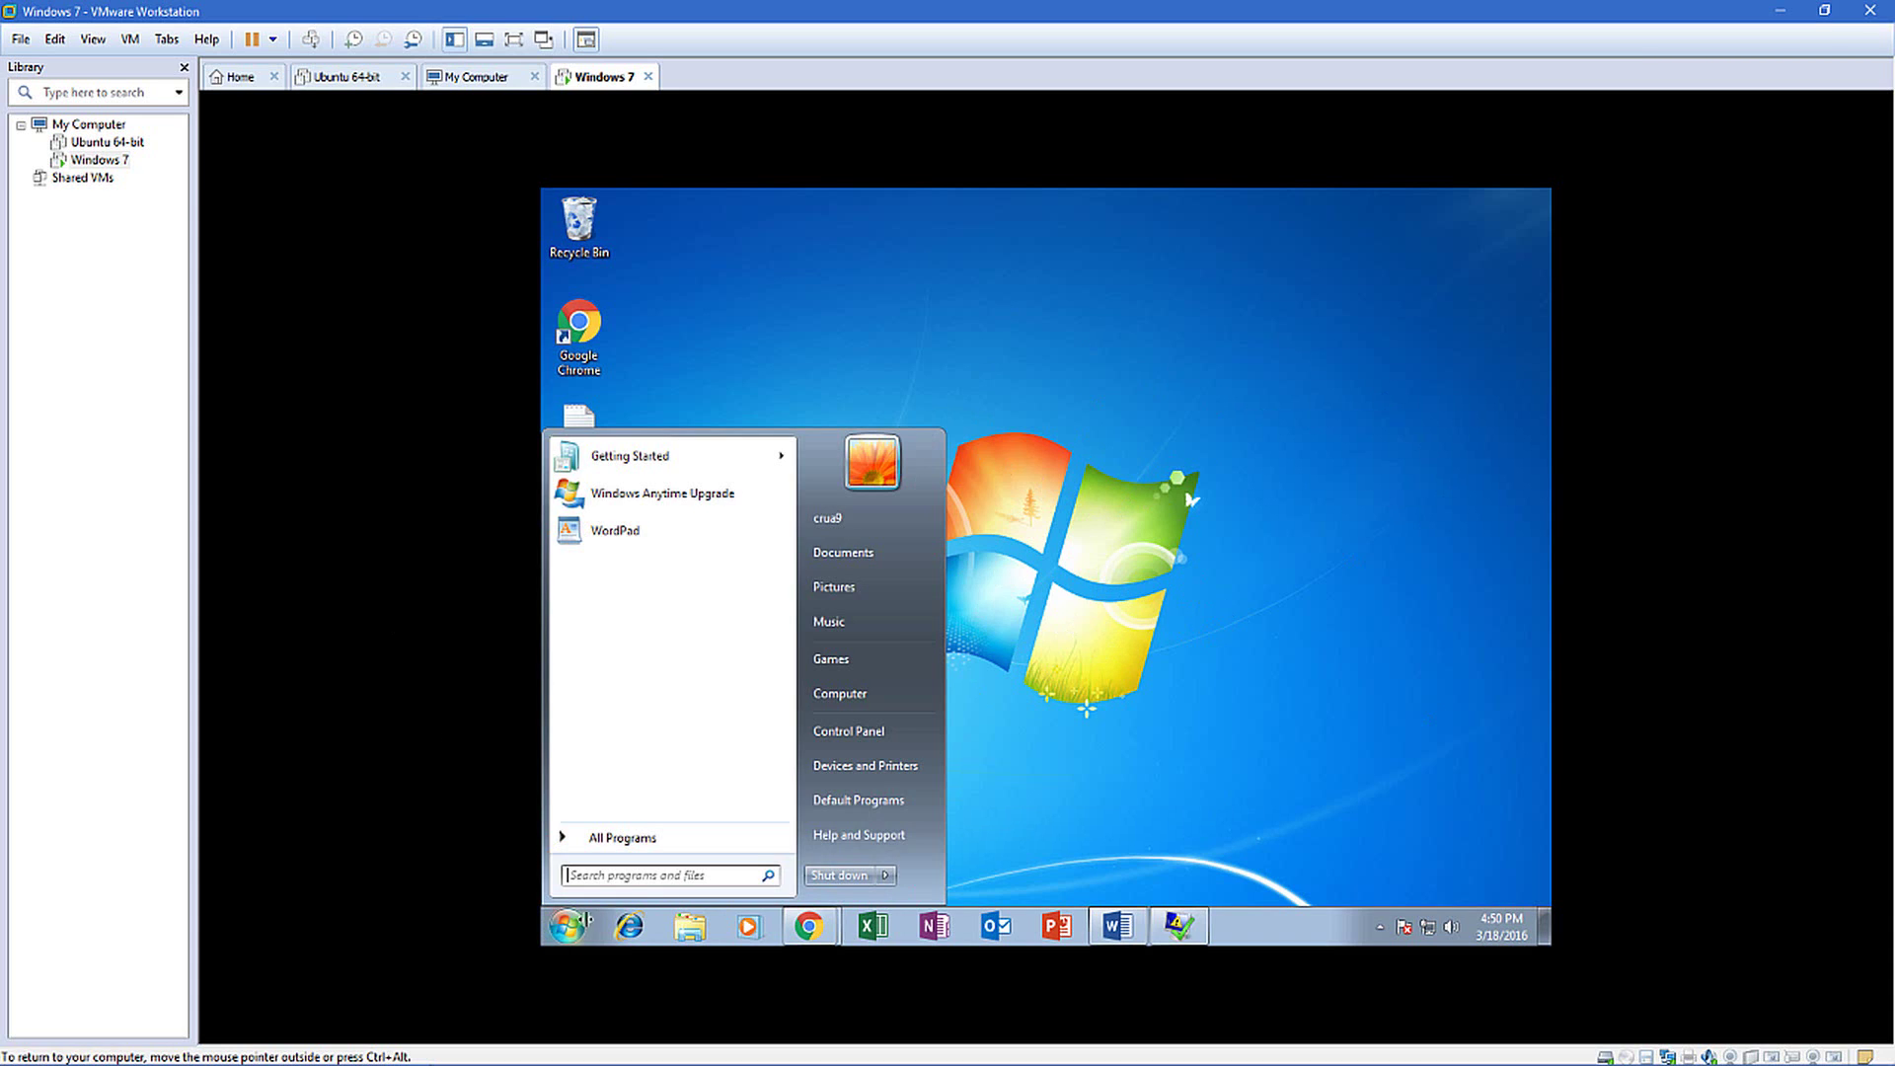
pyautogui.click(1415, 568)
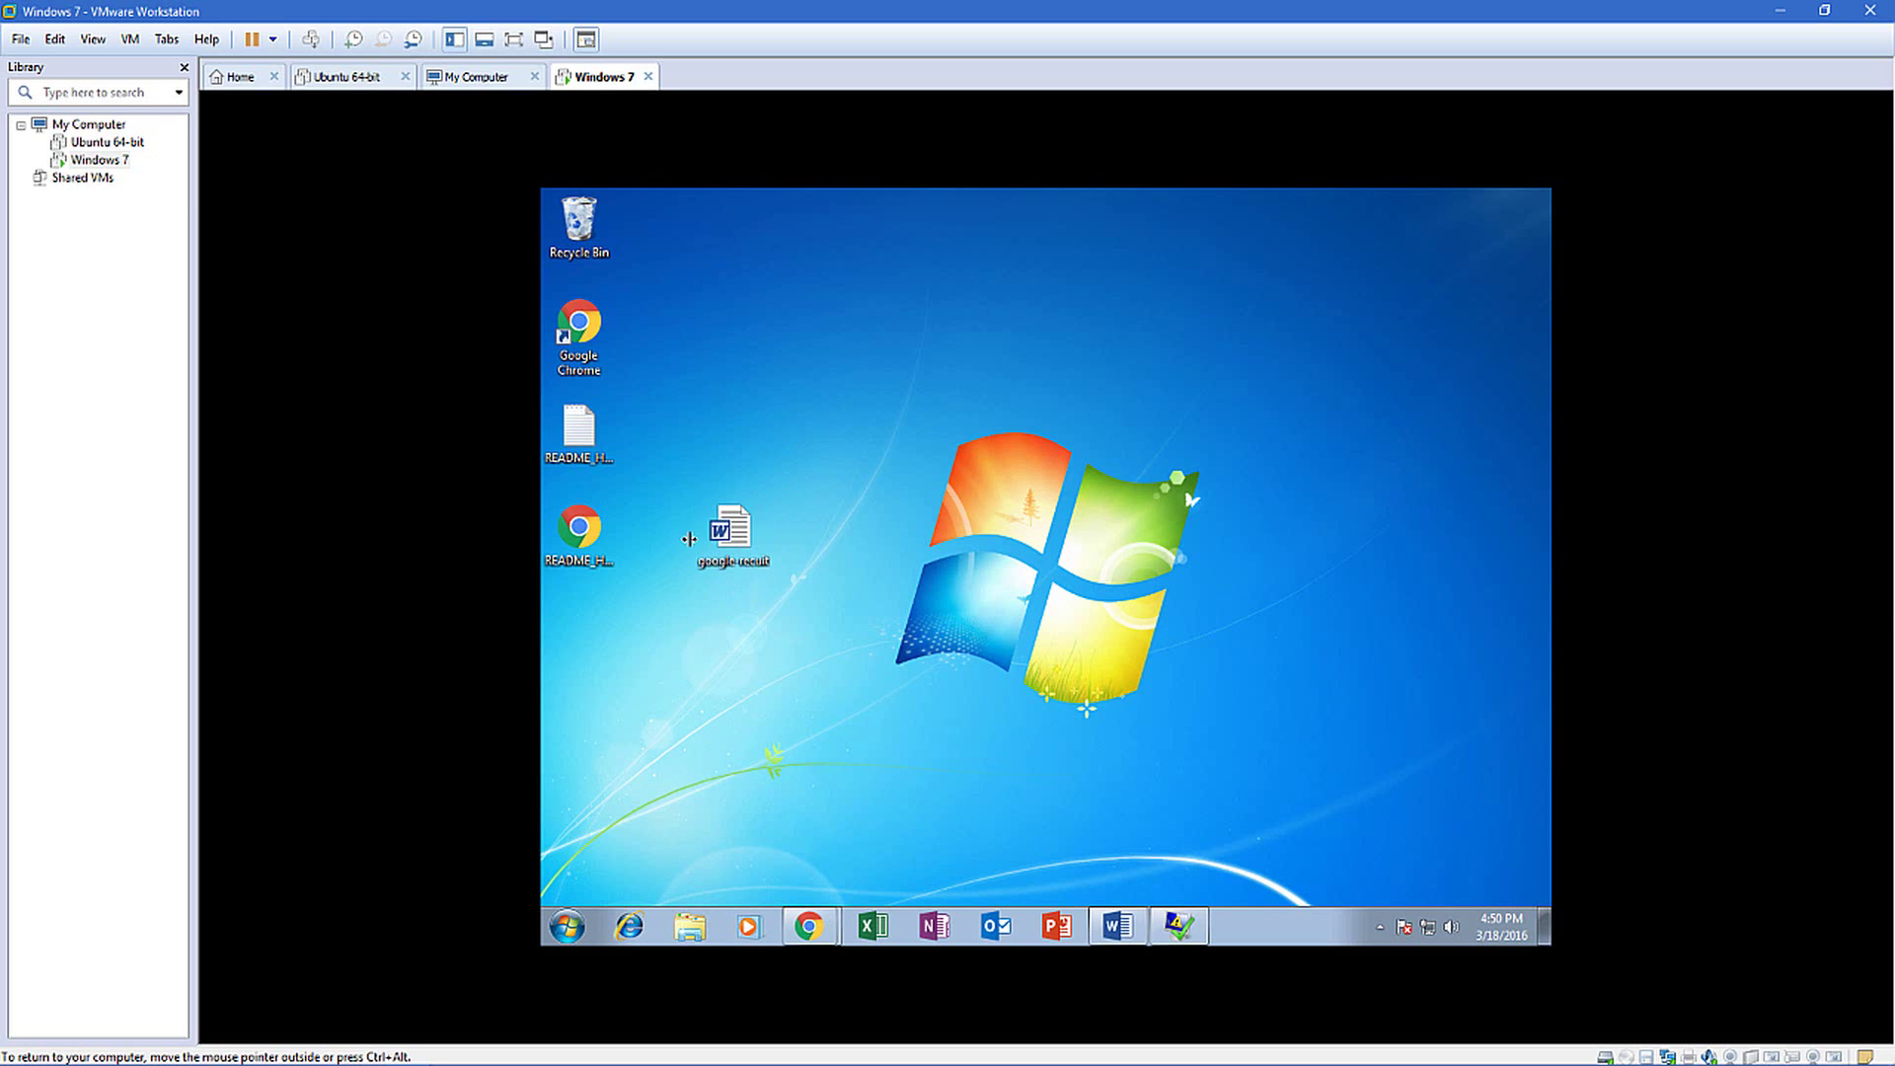
pyautogui.click(568, 926)
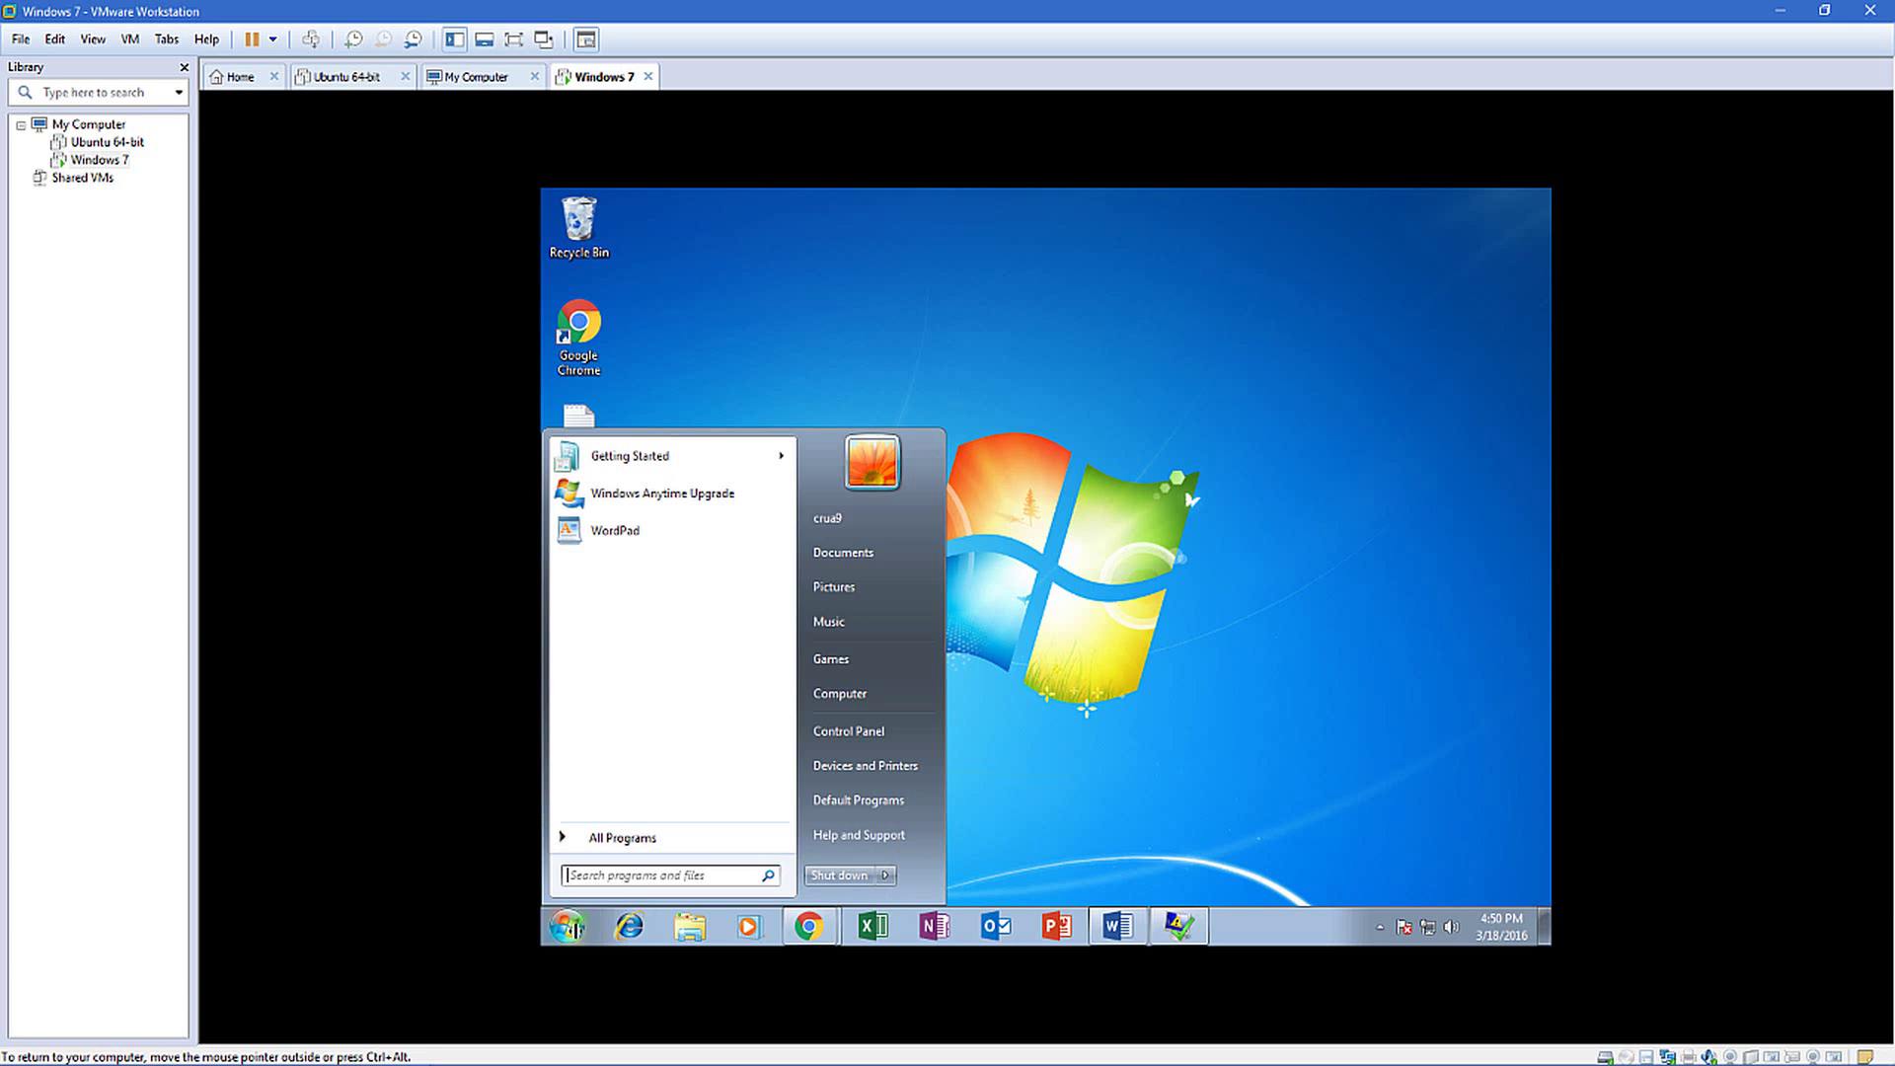
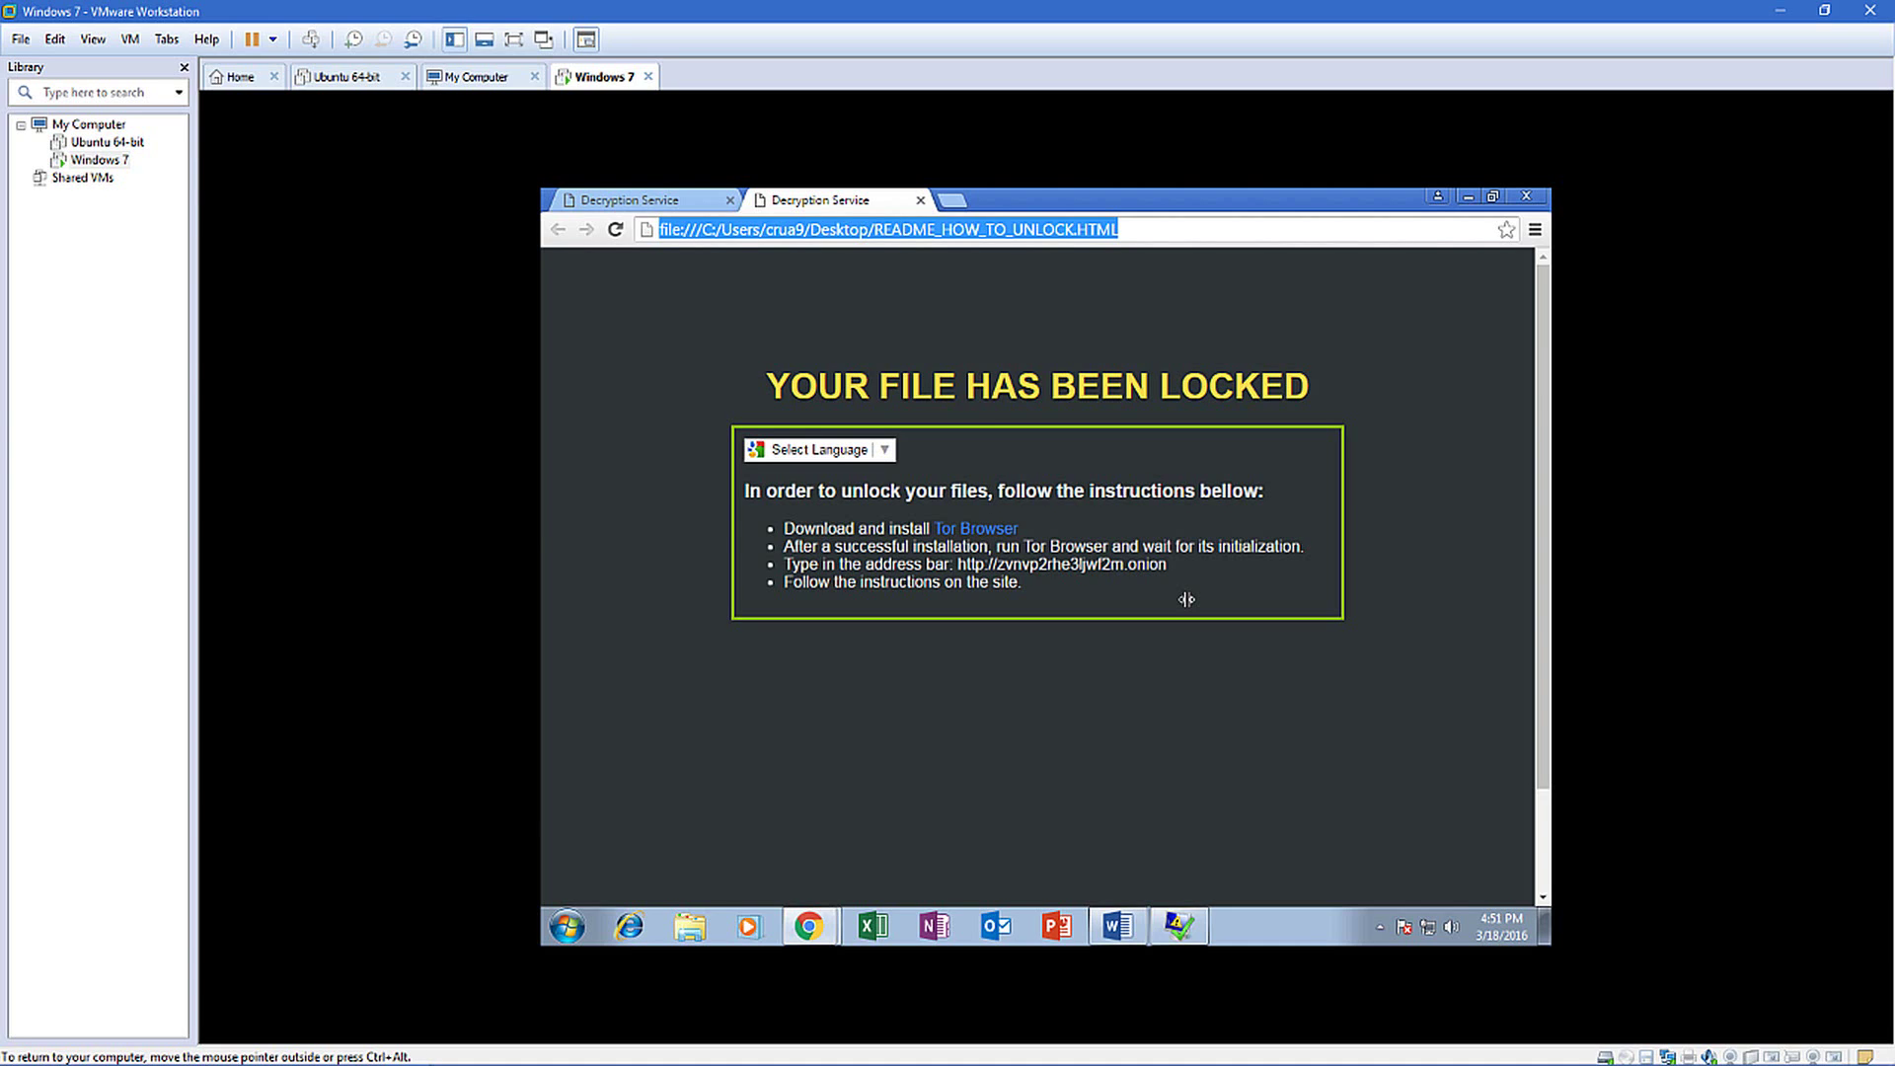
# Close the Chrome window showing the ransom note and release input from the Windows 7 VM.
pyautogui.click(1123, 551)
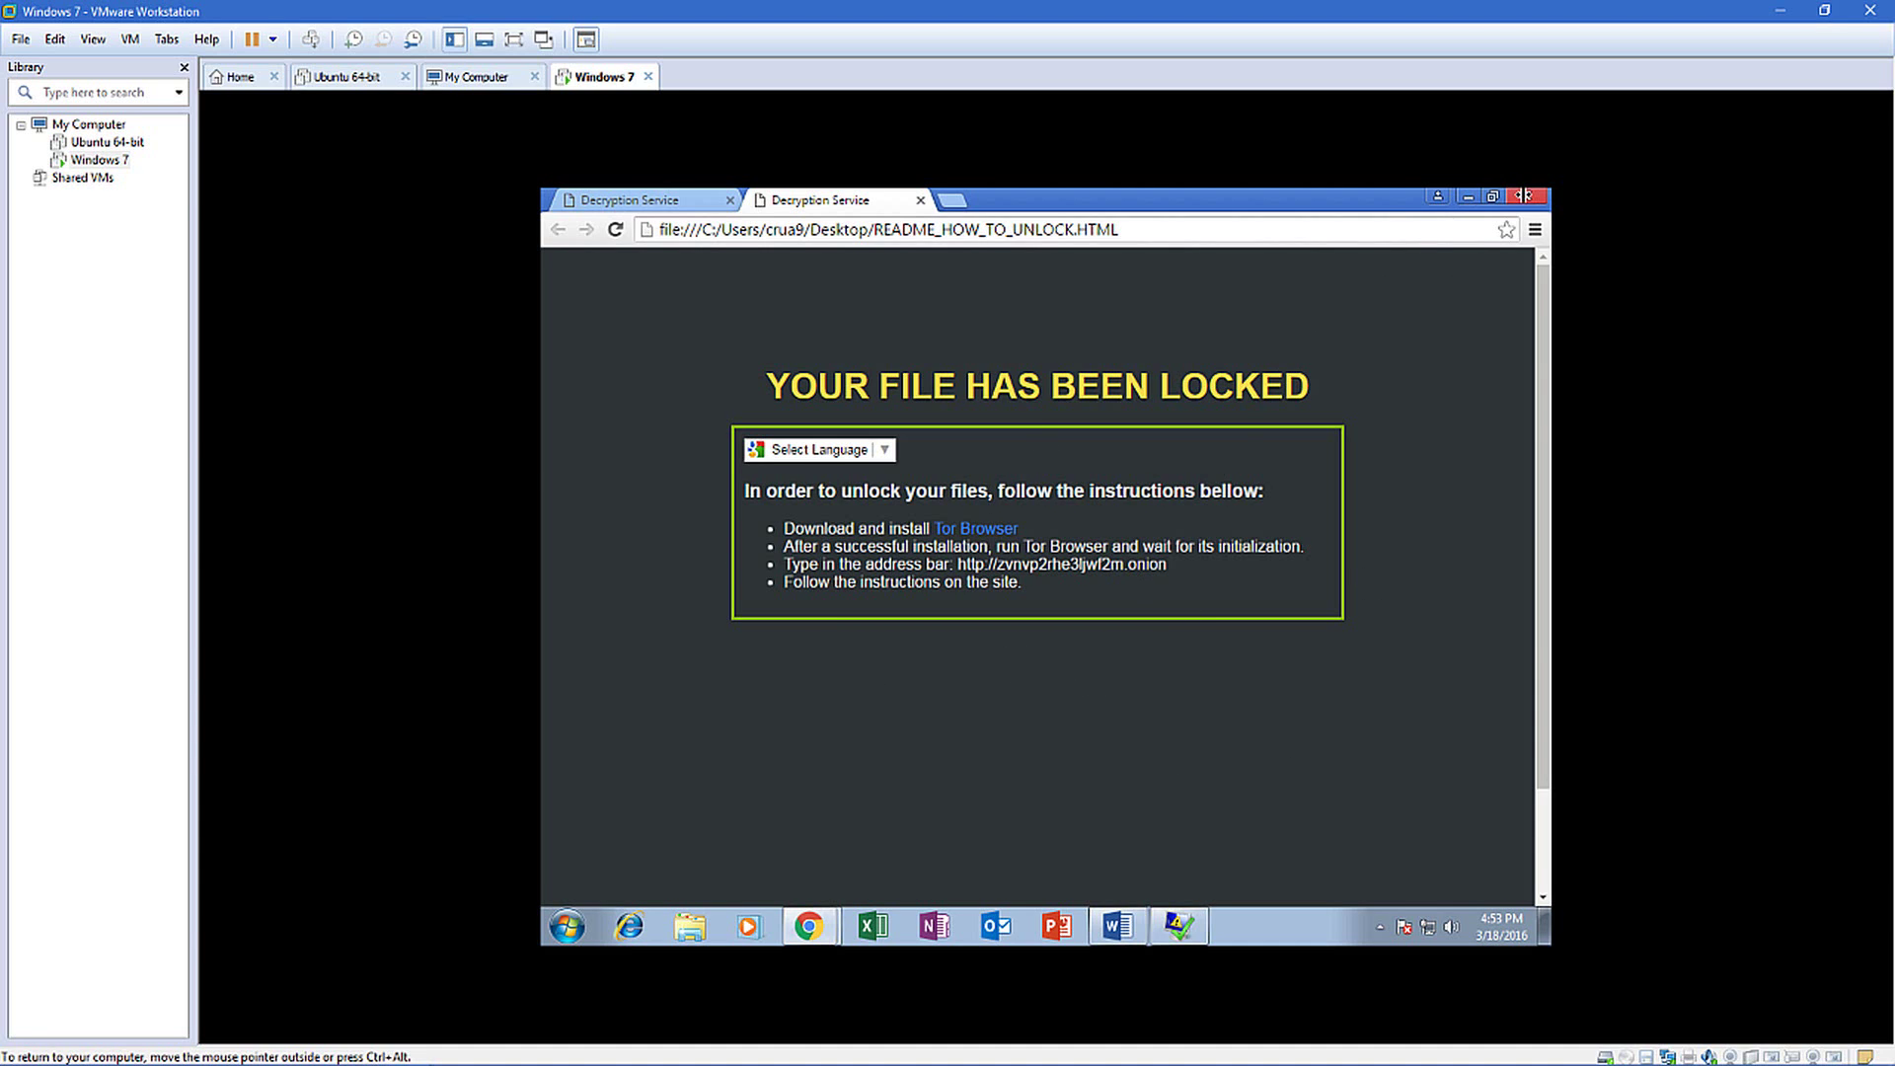
pyautogui.click(1524, 195)
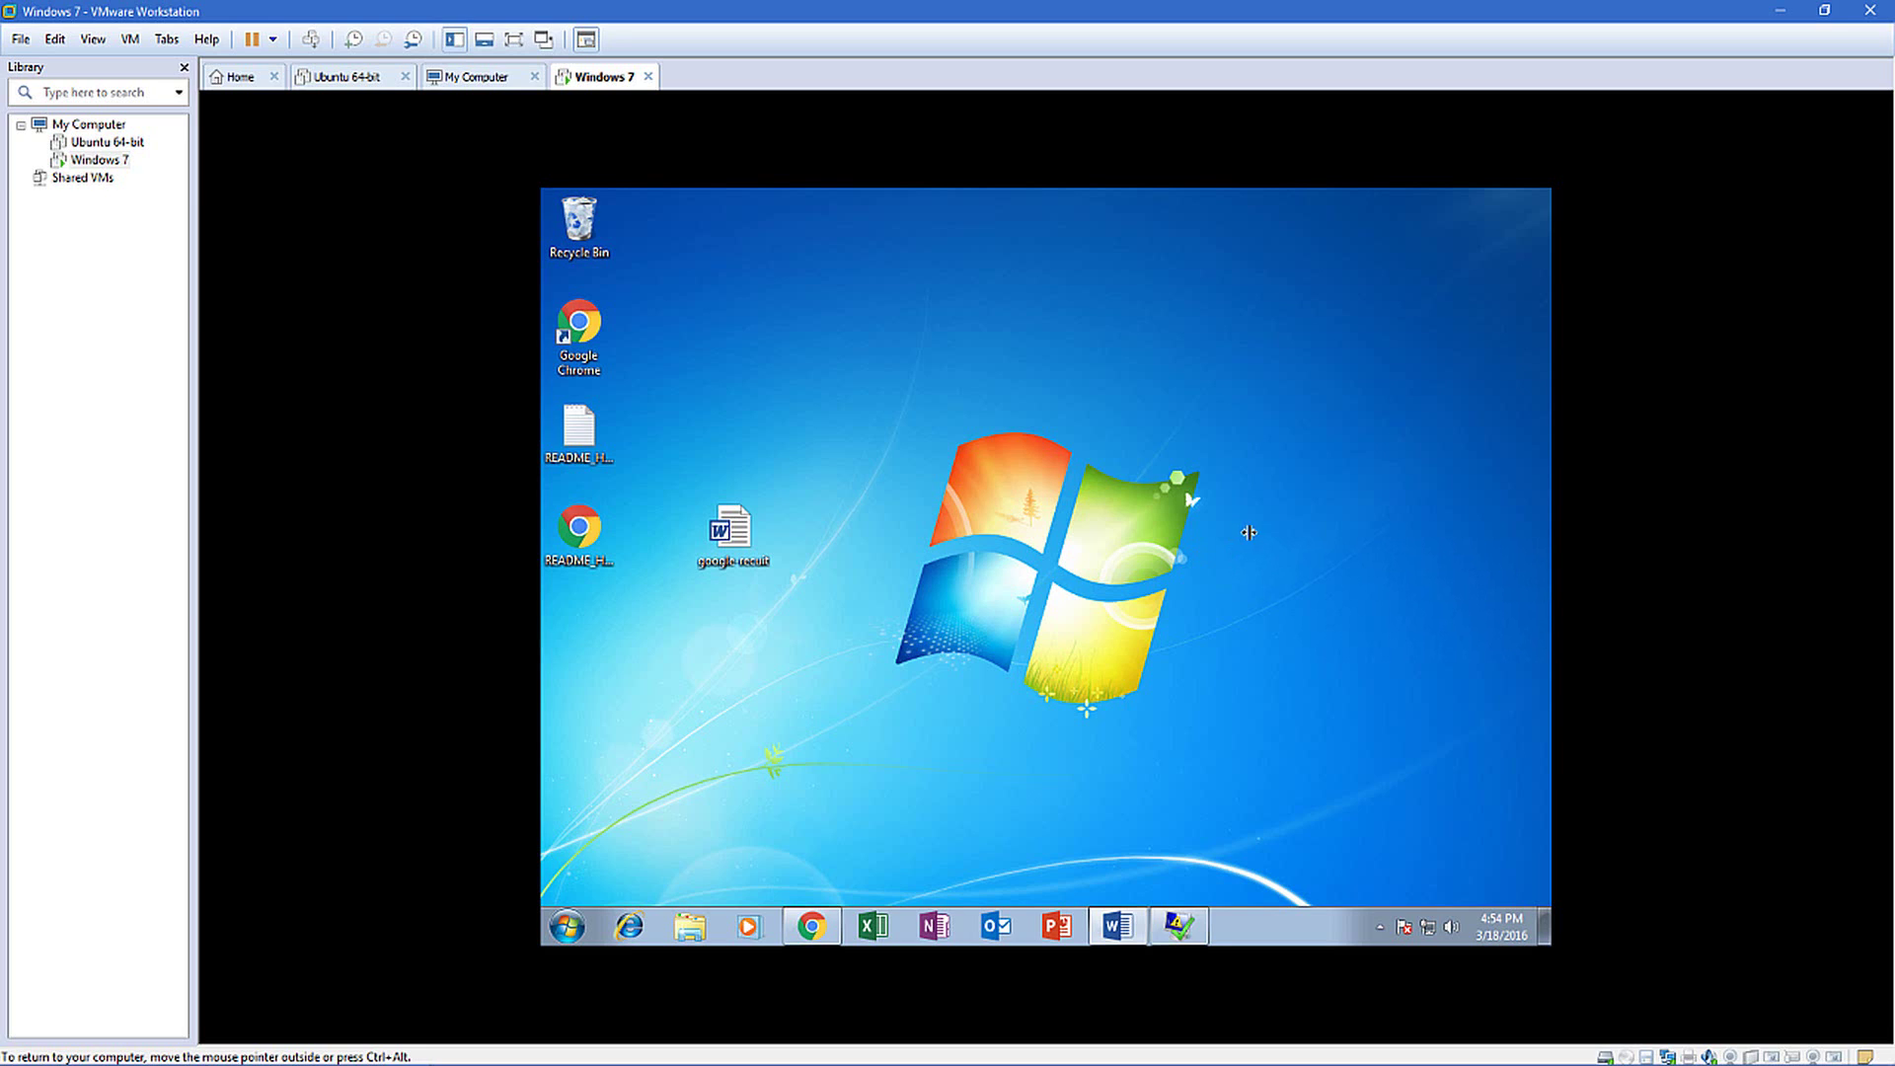
pyautogui.hotkey('ctrl', 'alt')
# Bring up and dismiss the svchost.exe crash error, then move the Word document icon beside Recycle Bin.
pyautogui.click(1180, 926)
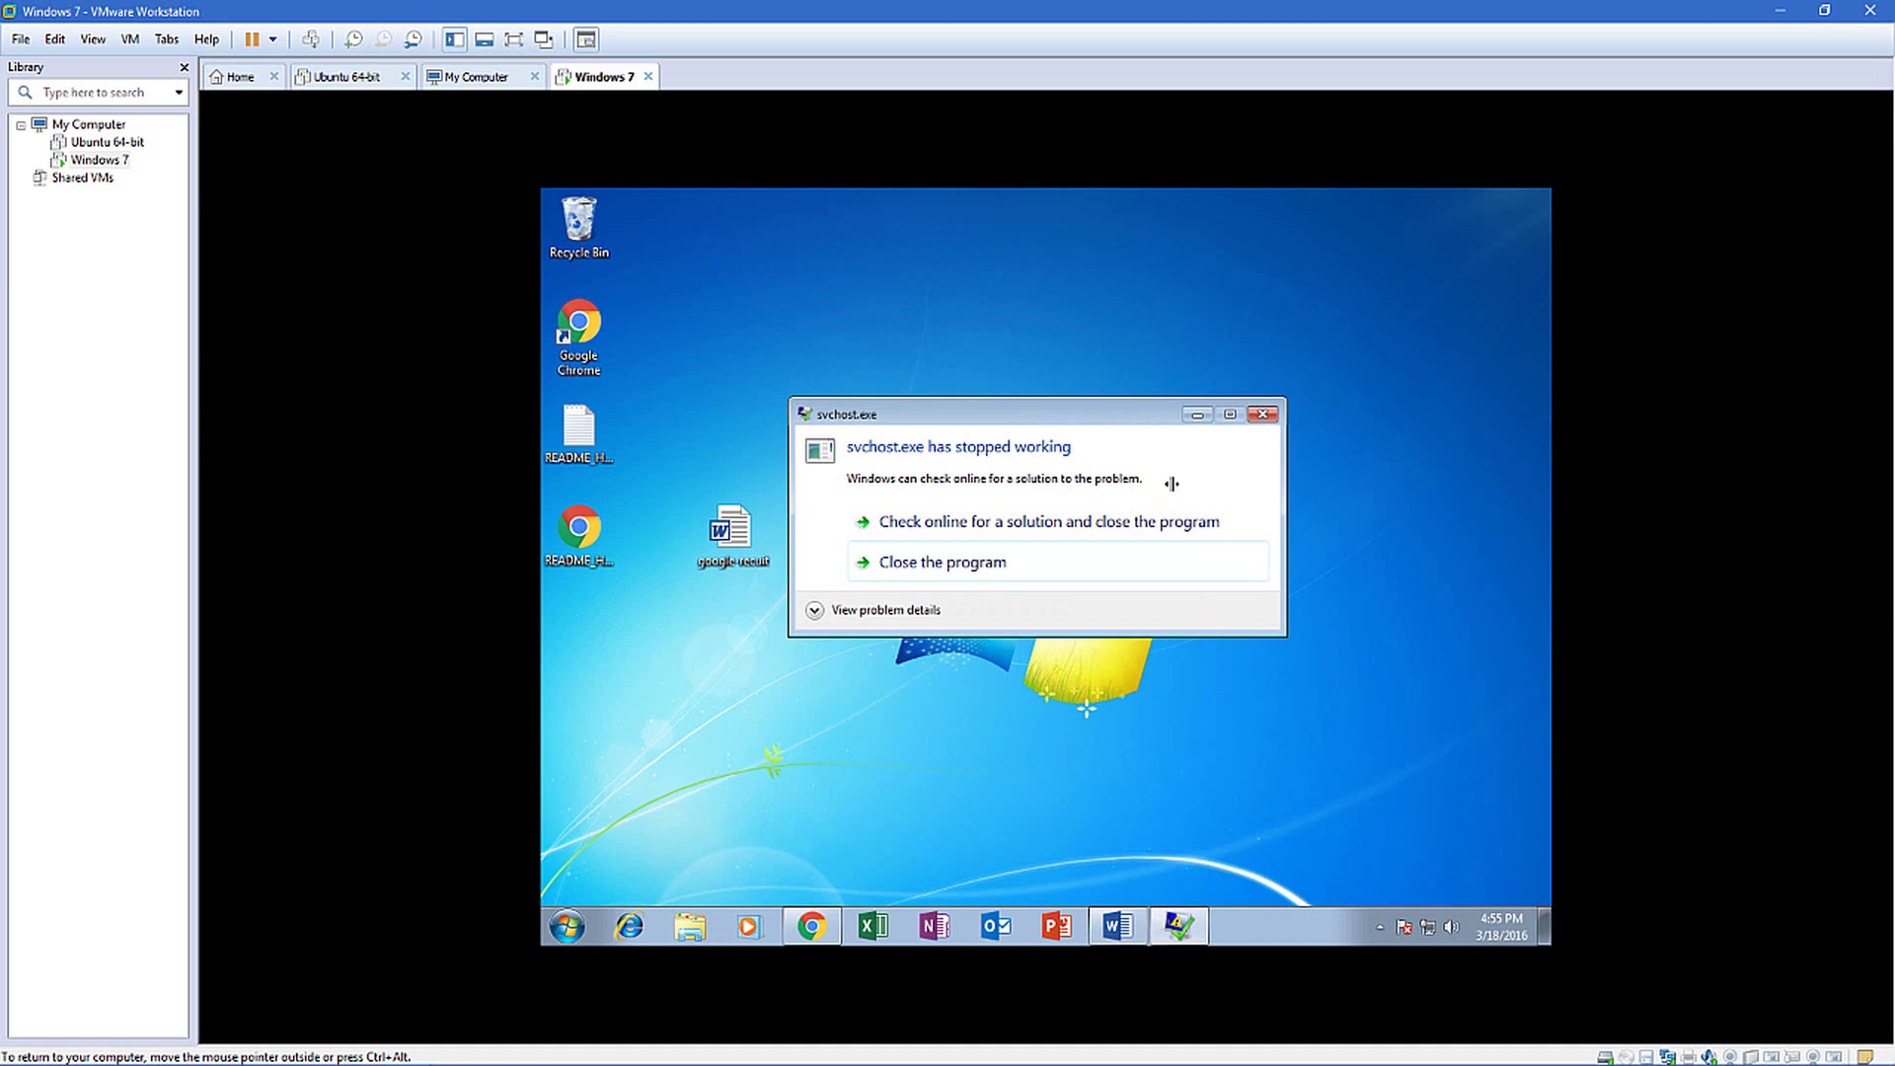
pyautogui.click(1262, 415)
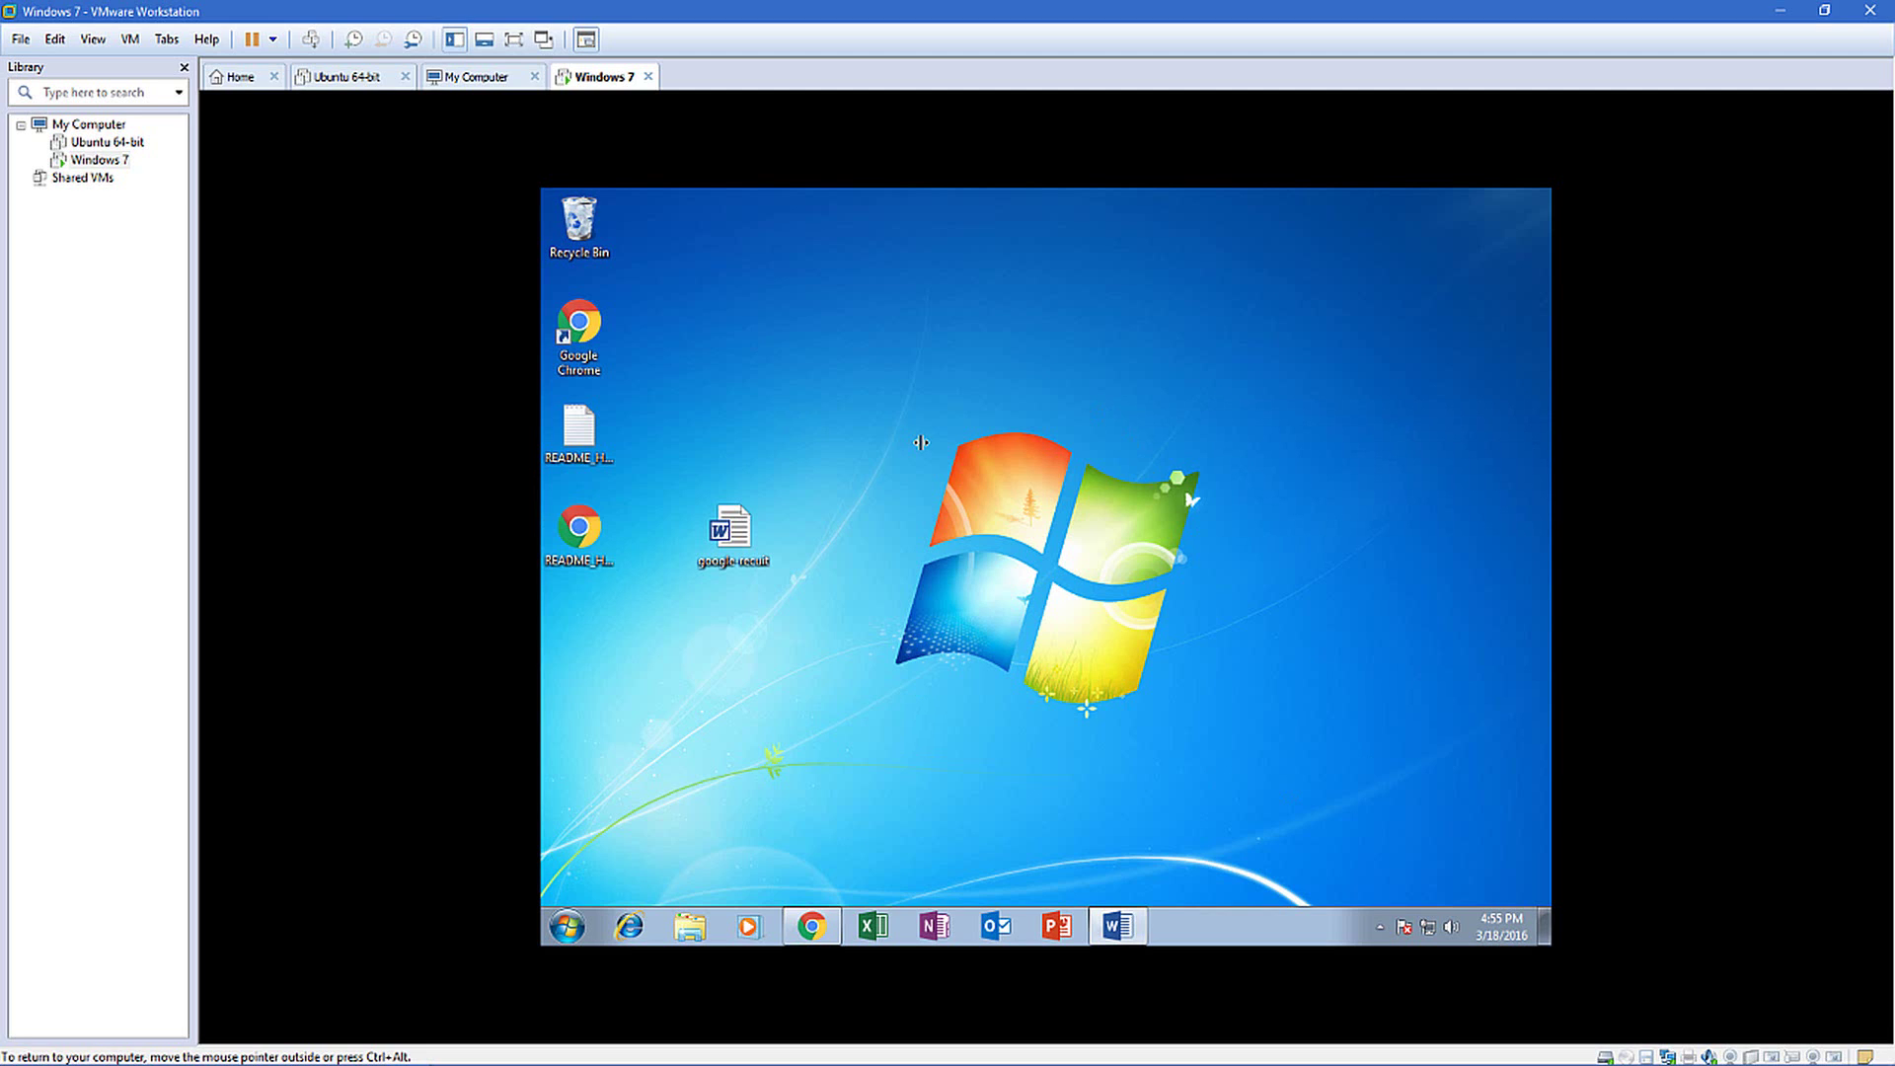
pyautogui.moveTo(731, 528); pyautogui.dragTo(936, 338)
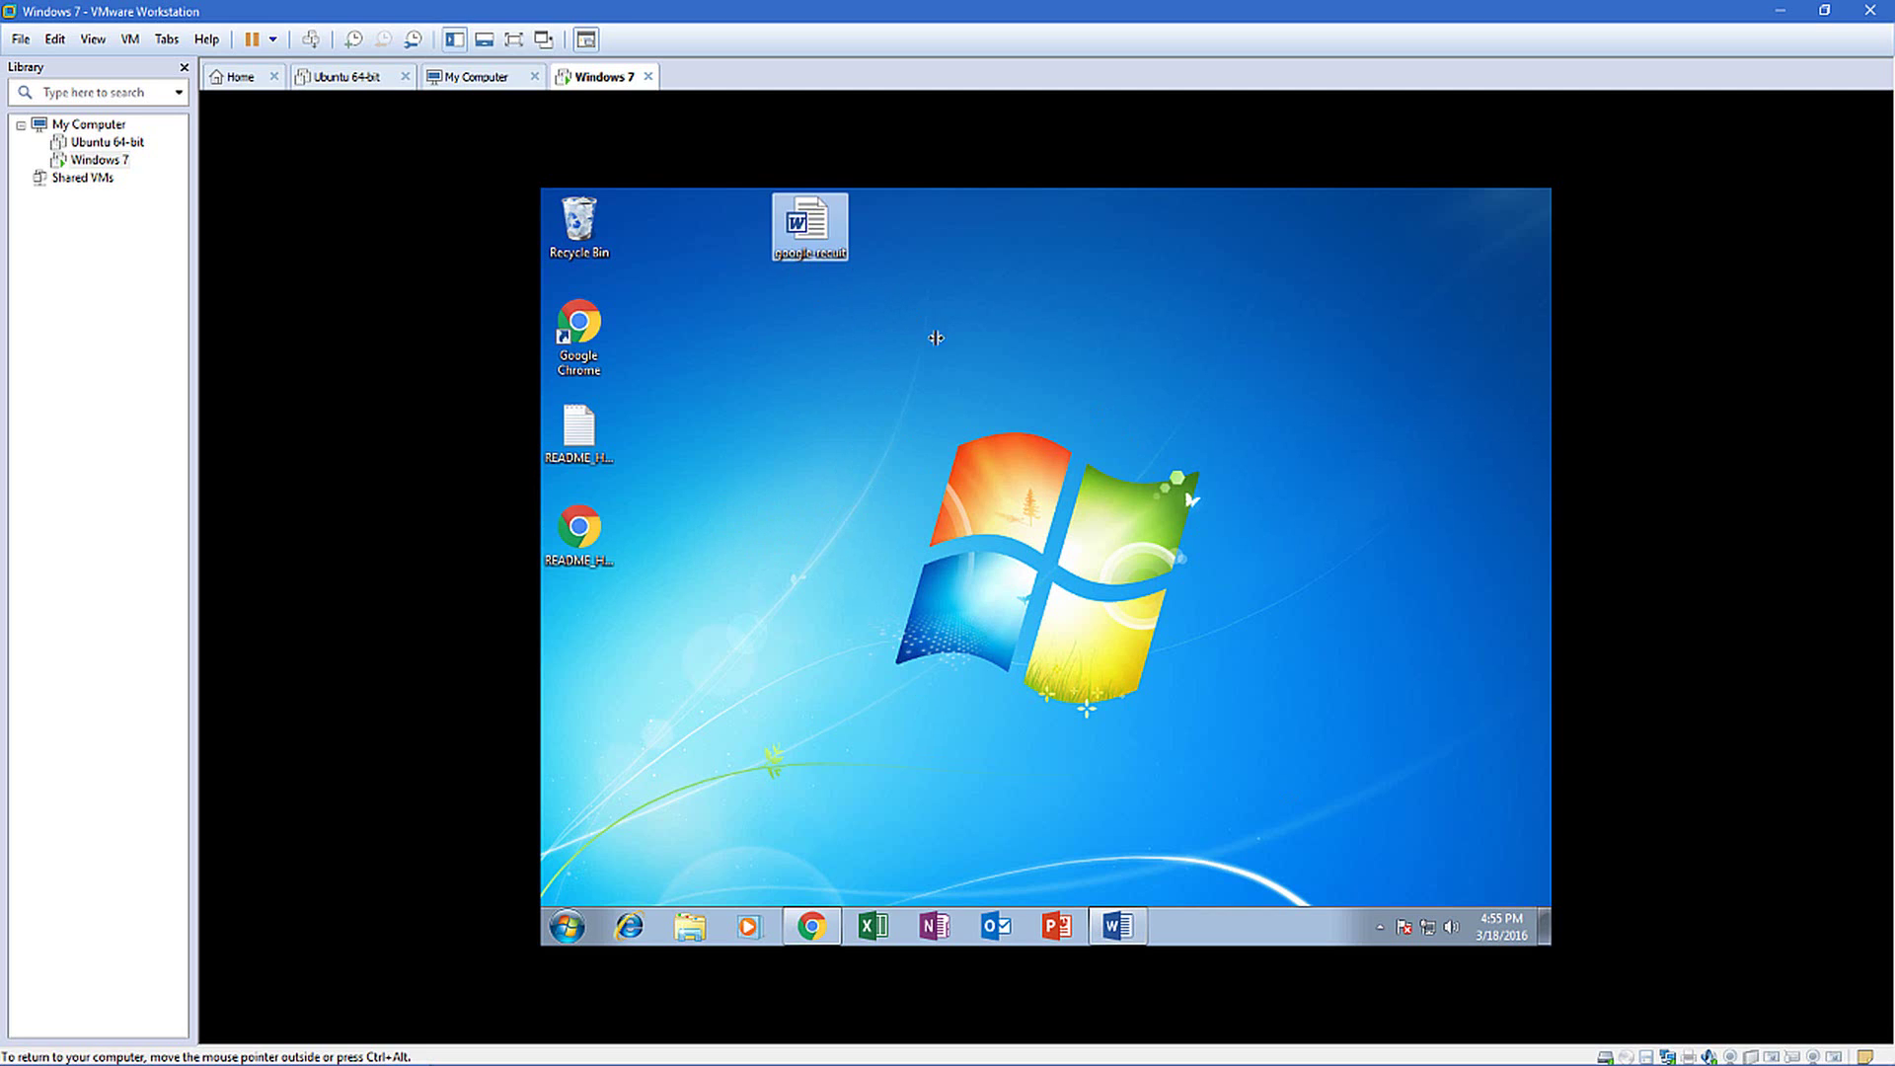
# Move the google-result Word document icon from beside Recycle Bin into open desktop space.
pyautogui.moveTo(800, 231); pyautogui.dragTo(877, 336)
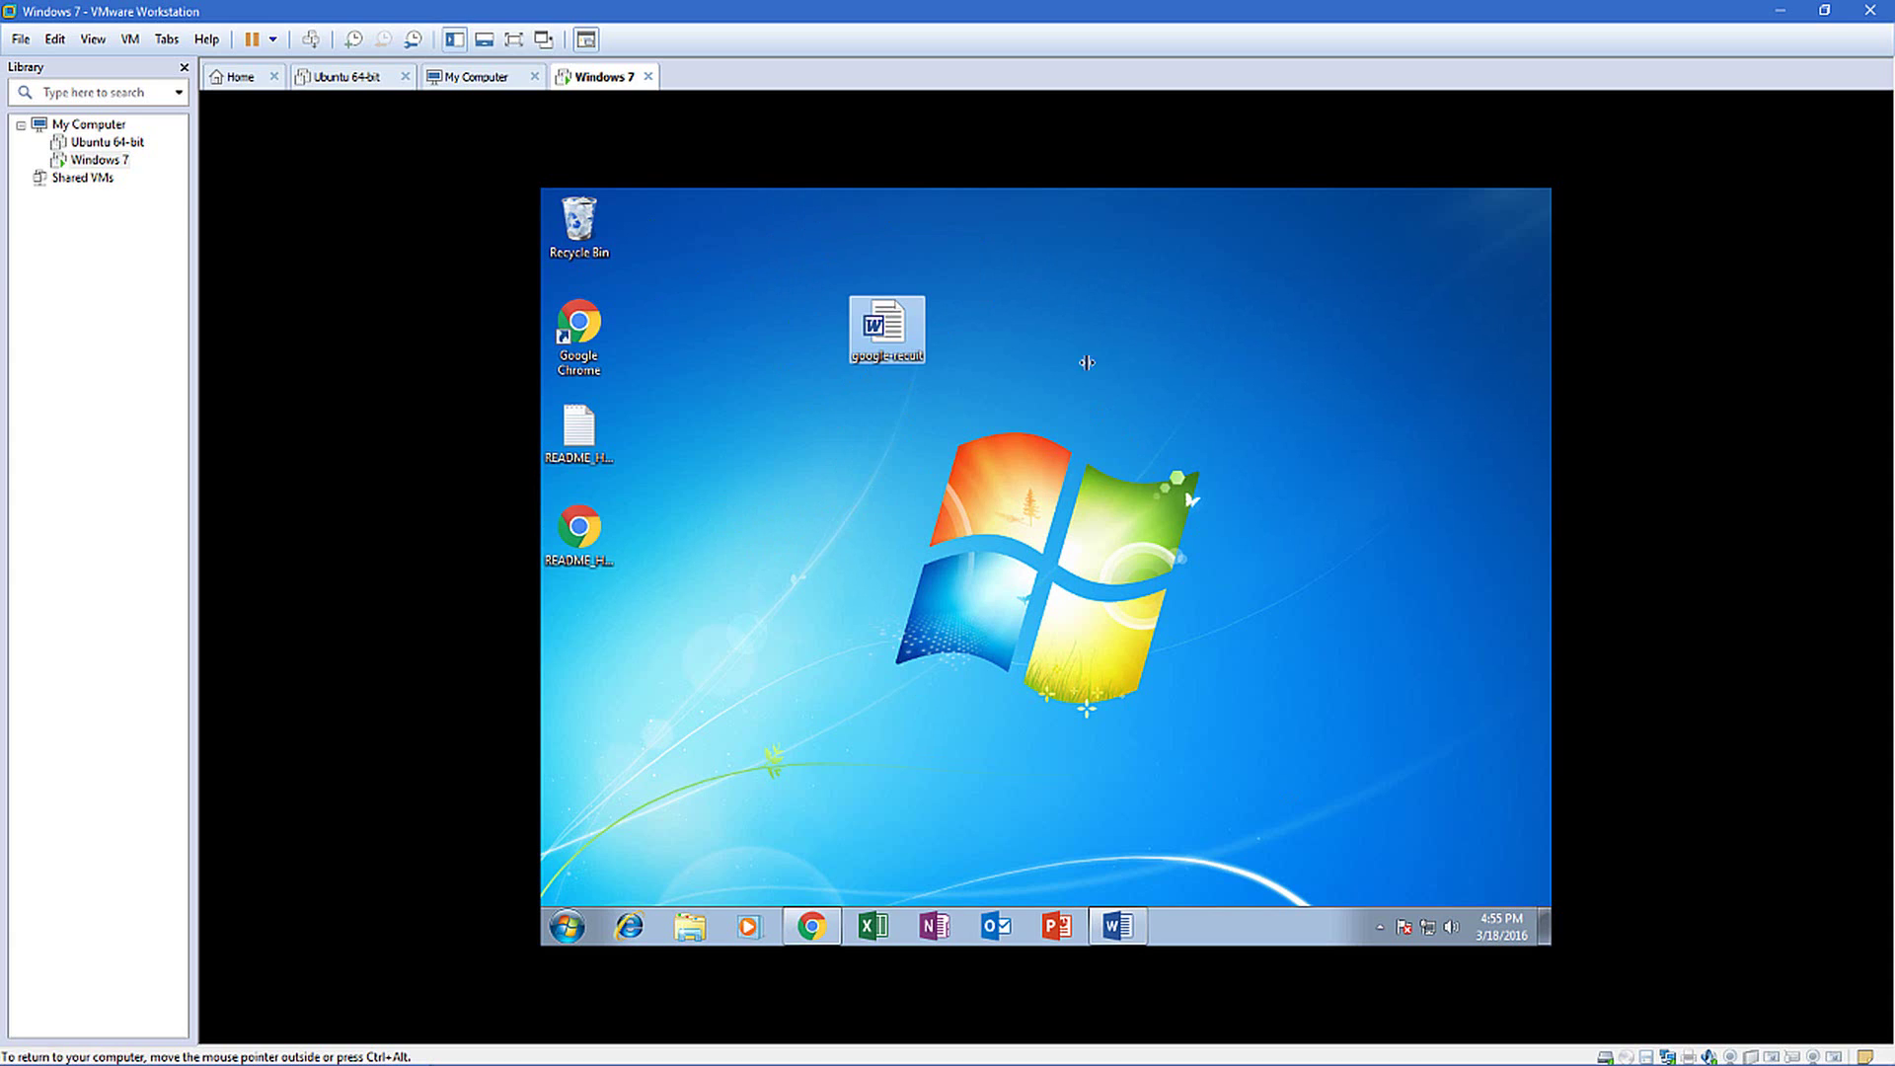
pyautogui.moveTo(913, 335)
# Nudge the Word icon left, release the VM, and bring up the 'Greetings from Google' Gmail message.
pyautogui.moveTo(901, 323); pyautogui.dragTo(861, 314)
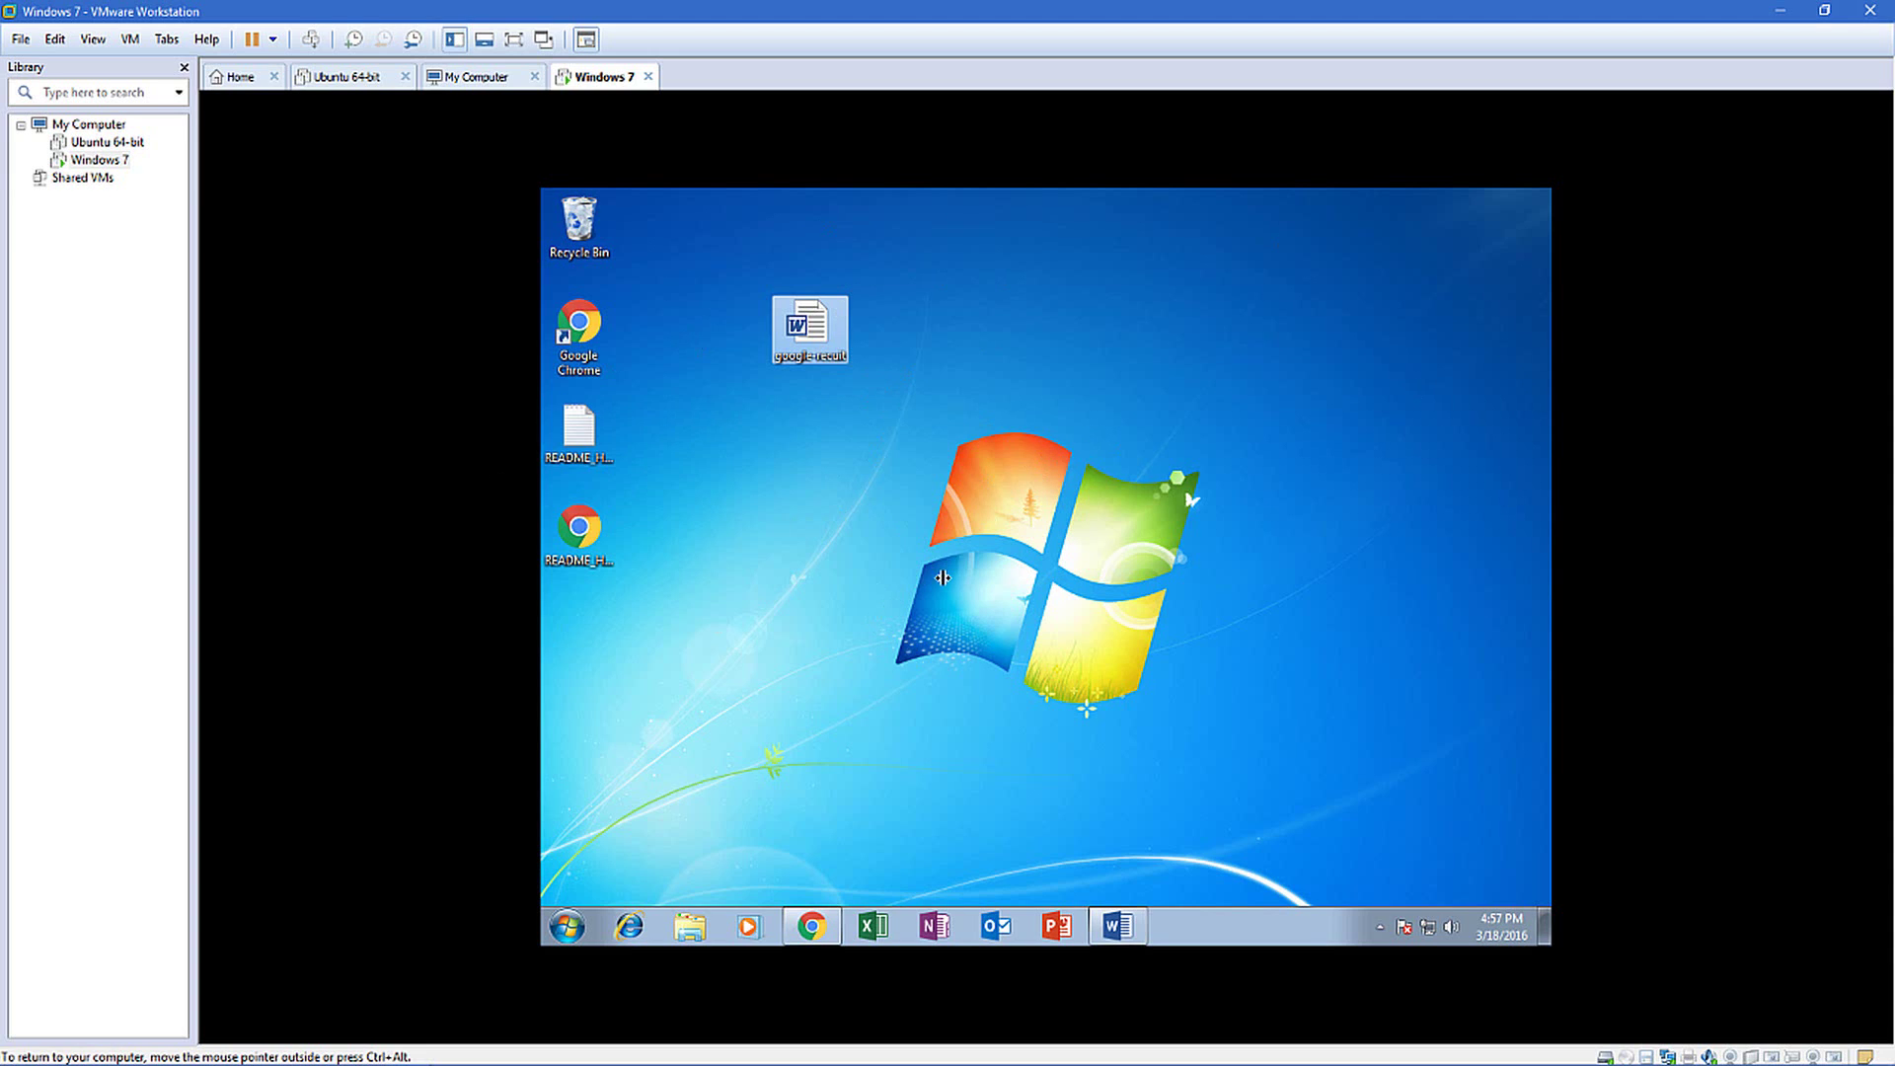
pyautogui.hotkey('ctrl', 'alt')
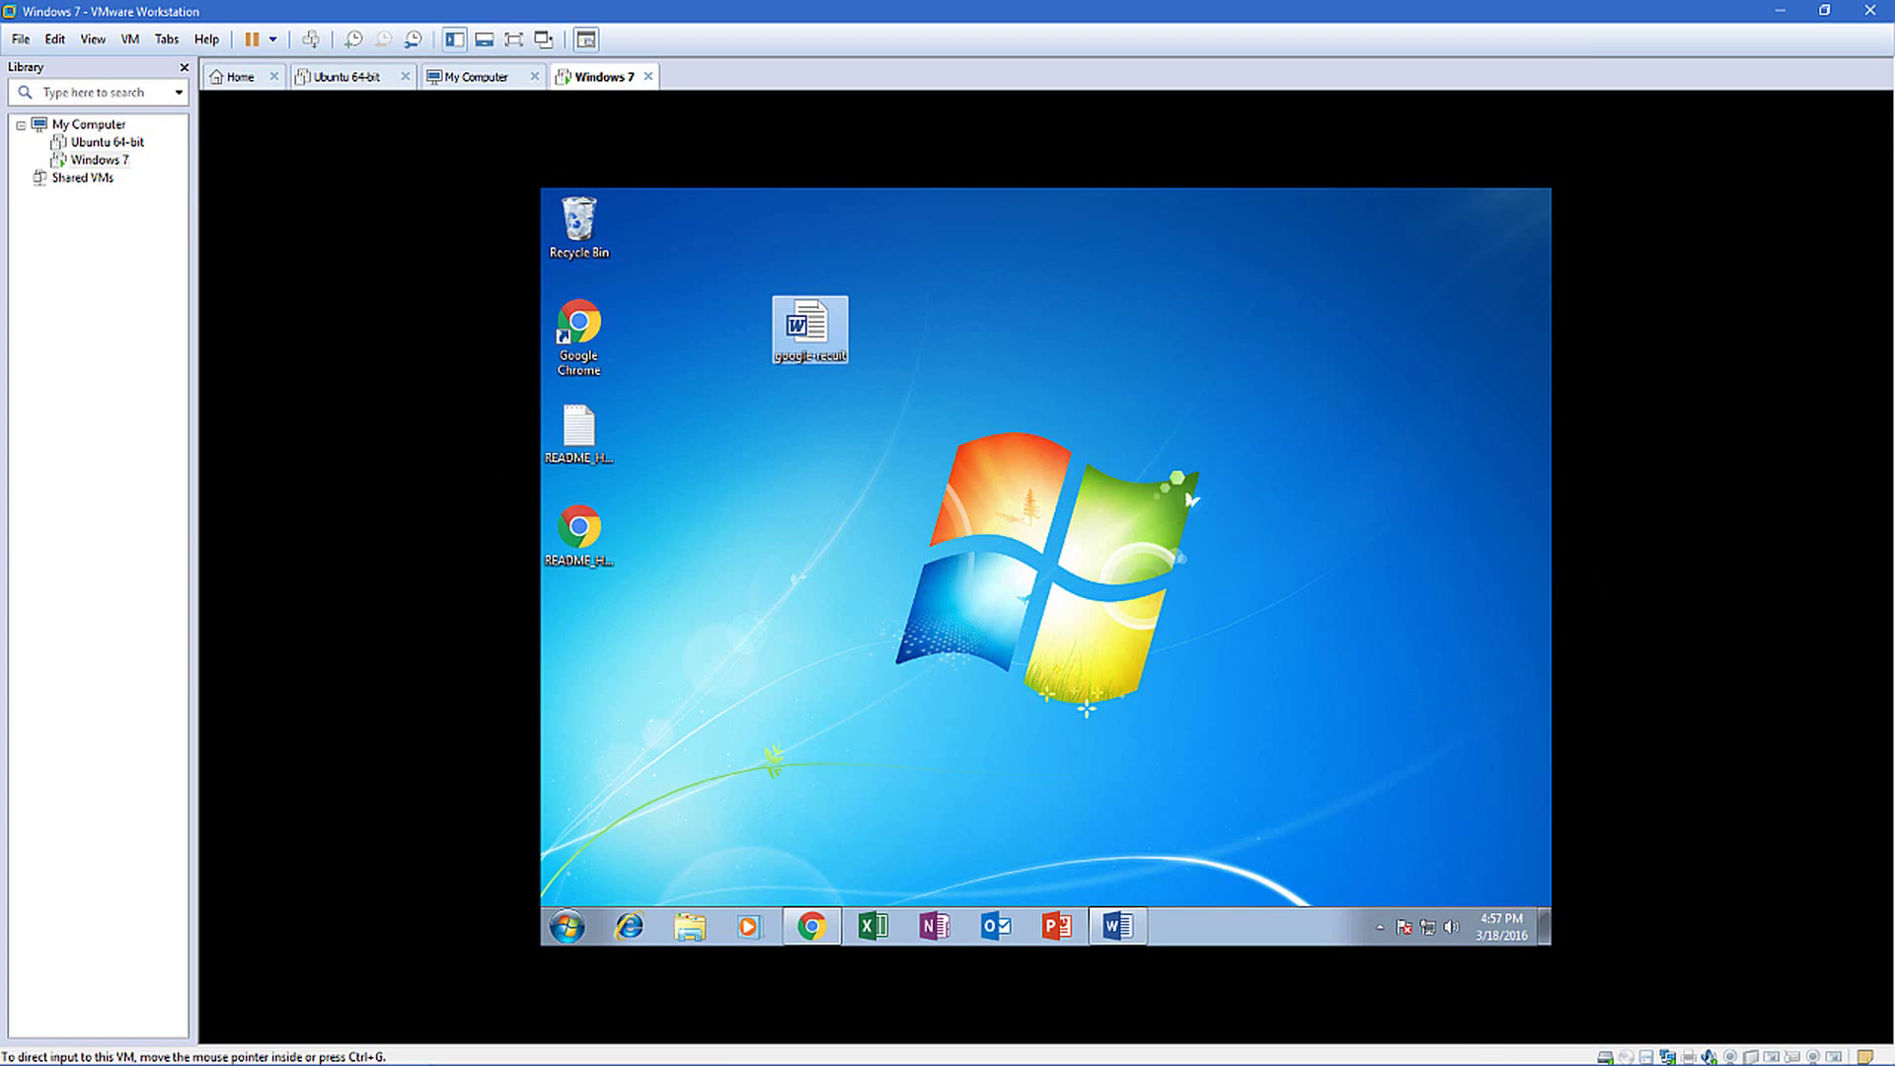
pyautogui.hotkey('alt', 'Tab')
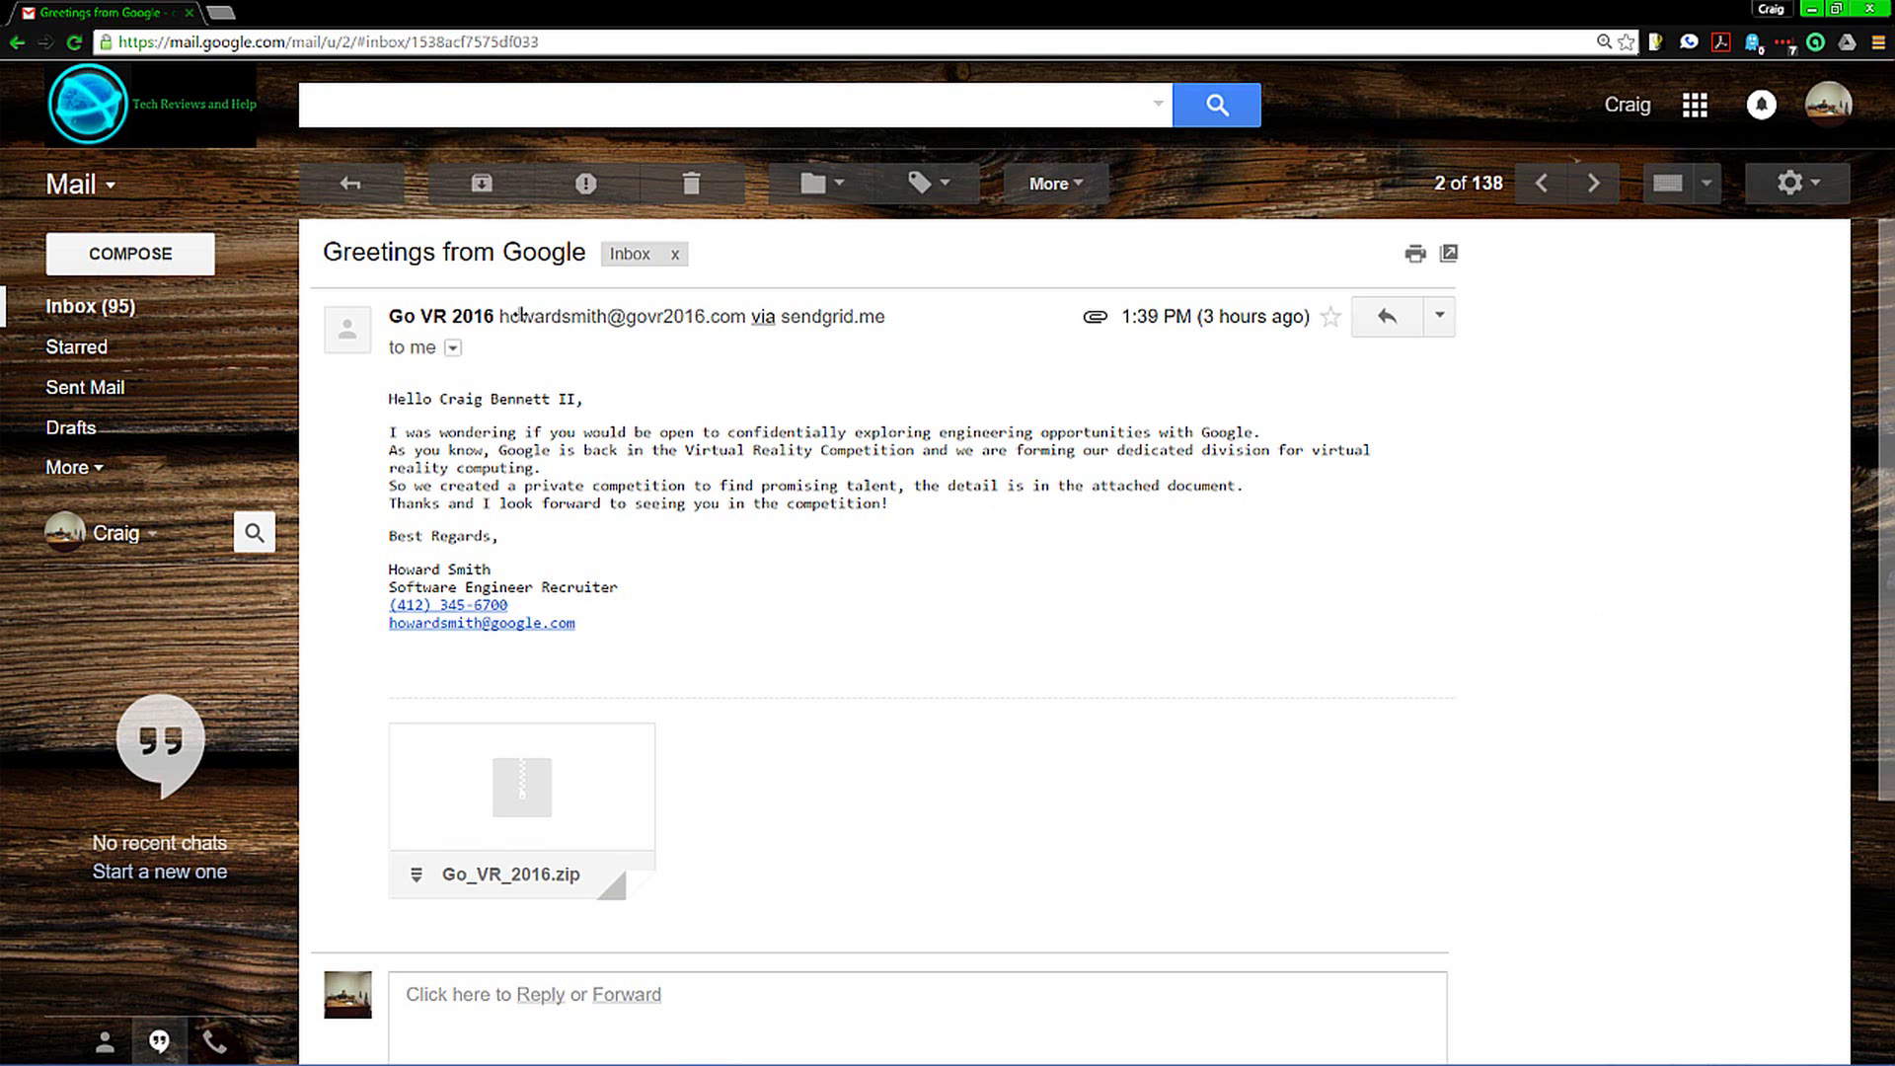
pyautogui.moveTo(625, 316); pyautogui.dragTo(714, 317)
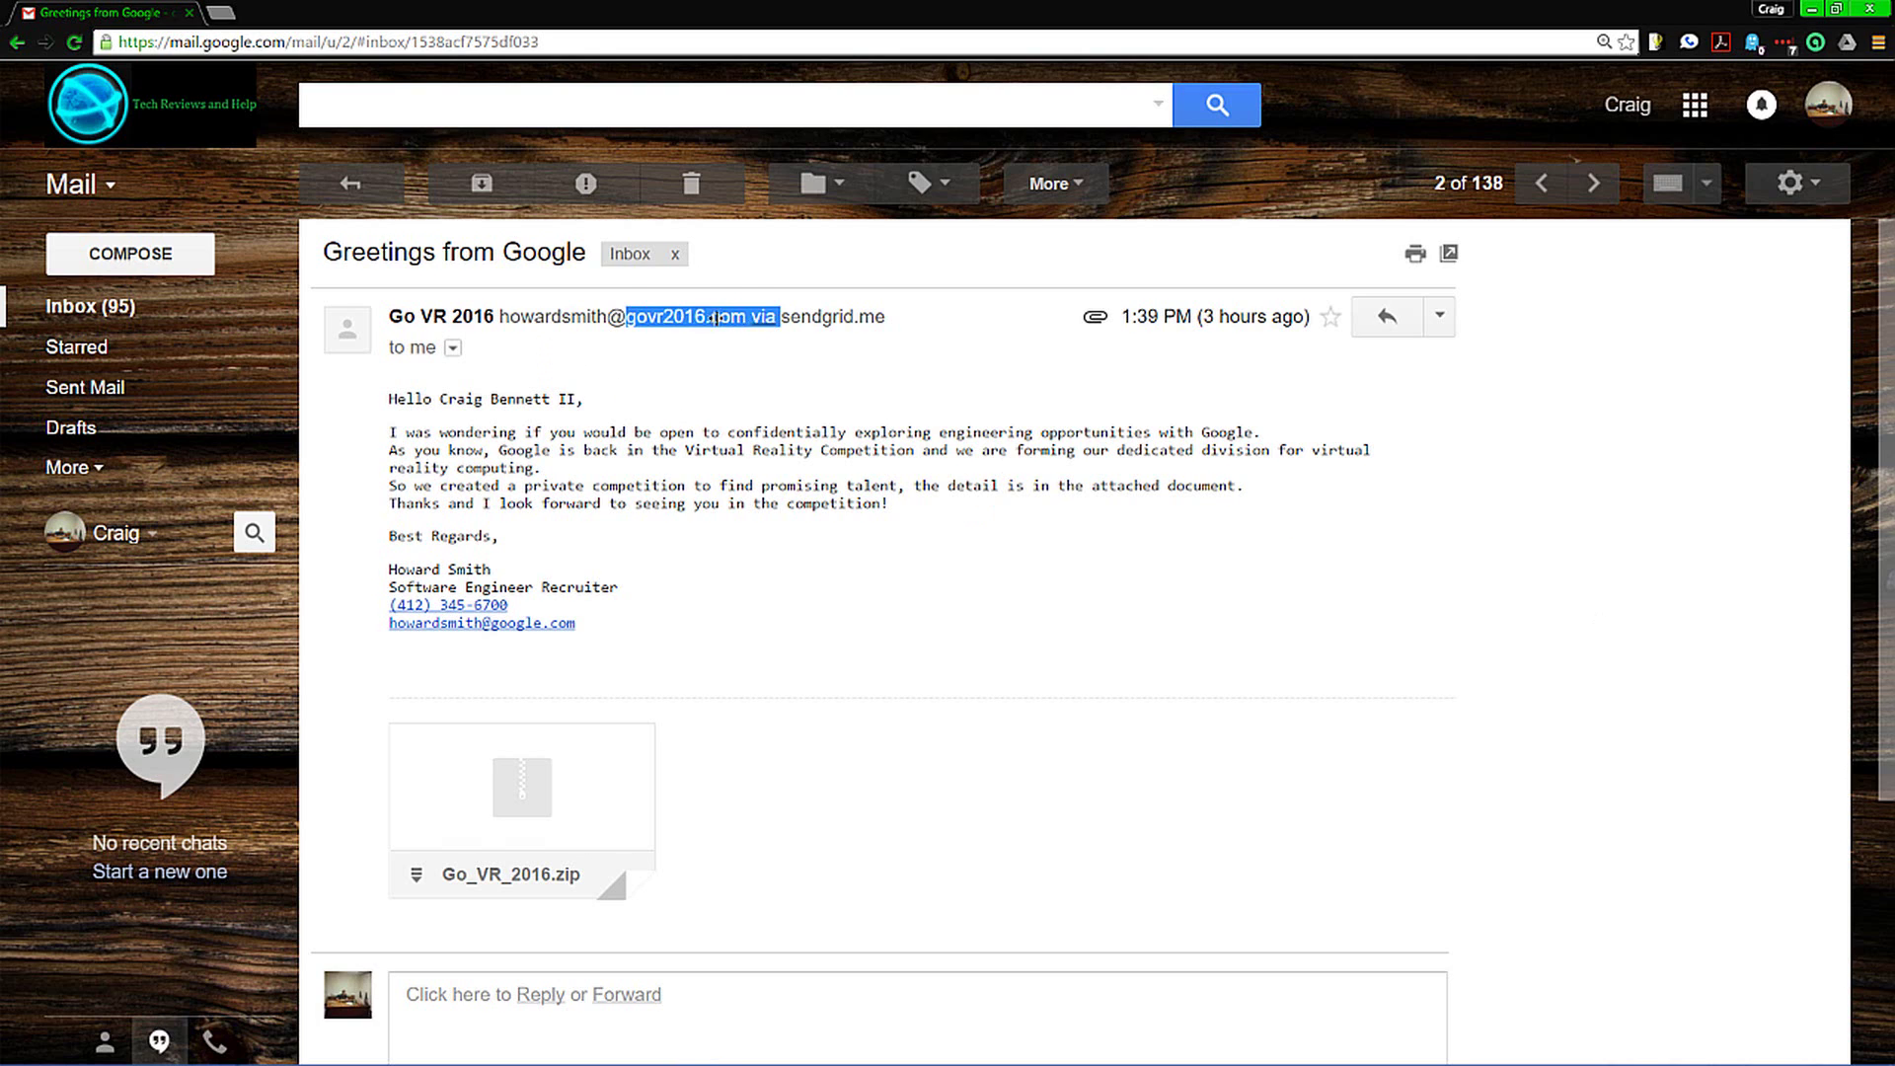
pyautogui.click(714, 318)
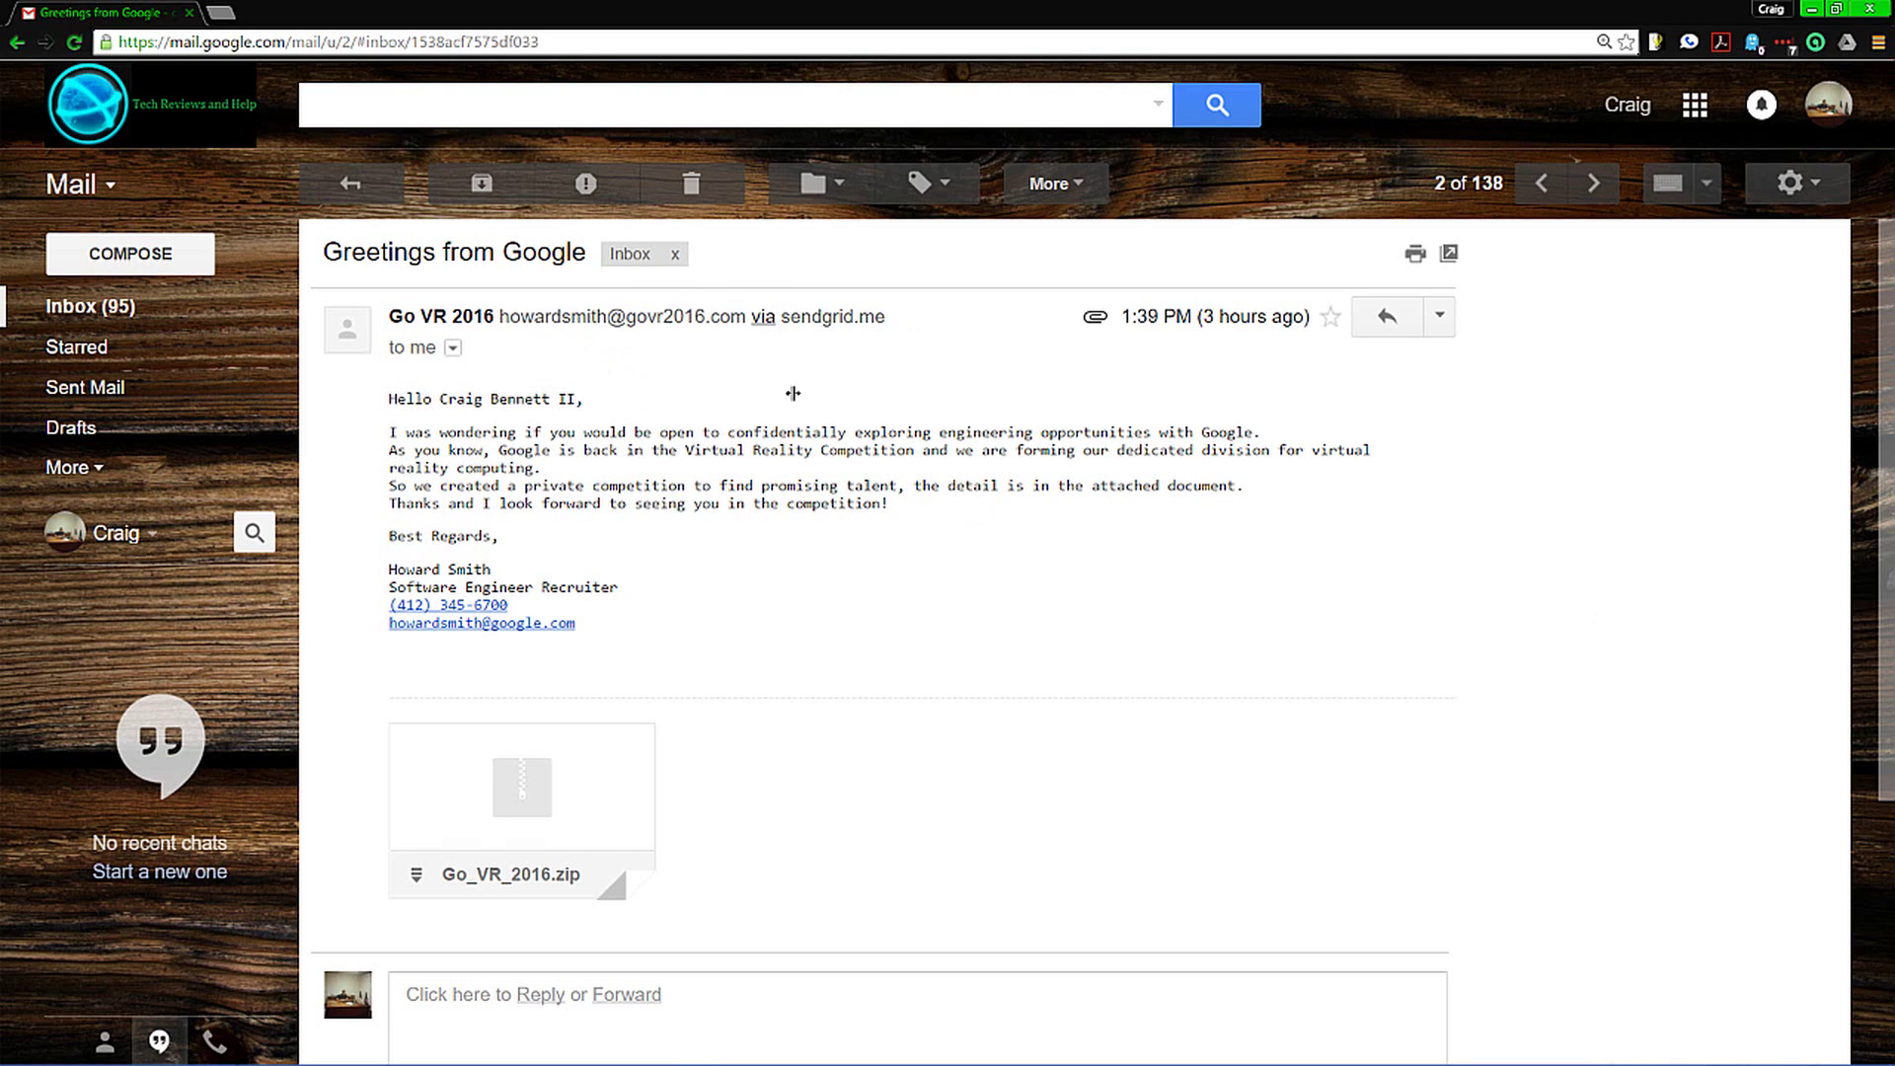